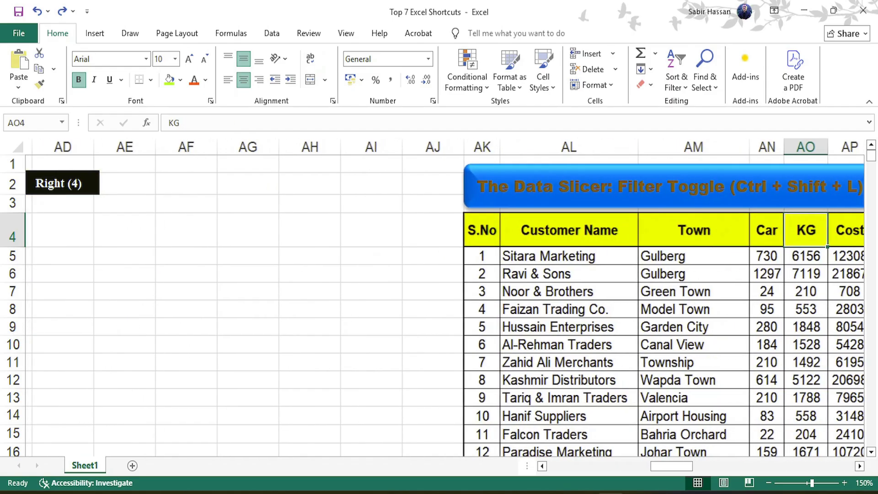
# - Look through the practice tables across the sheet, from the Filter Toggle section through Instant Chart and Navigation to Current Date
pyautogui.press('Right')
pyautogui.press('Right')
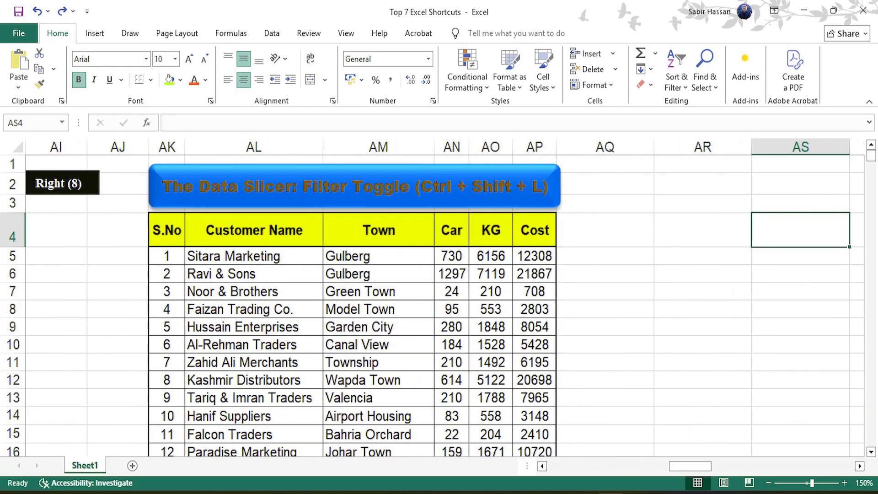
pyautogui.hotkey('ctrl', 'Right')
pyautogui.press('Right')
pyautogui.press('Right')
pyautogui.press('Right')
pyautogui.press('Right')
pyautogui.press('Right')
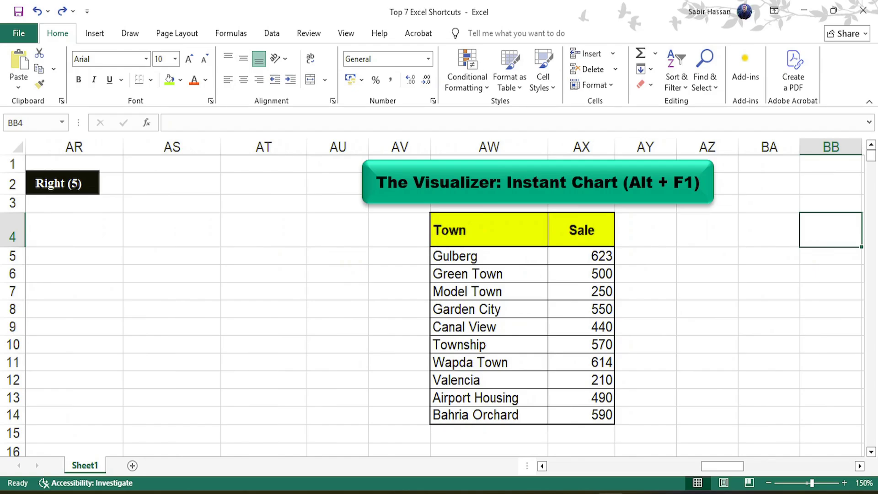
pyautogui.hotkey('ctrl', 'Right')
pyautogui.press('Right')
pyautogui.press('Right')
pyautogui.press('Right')
pyautogui.press('Right')
pyautogui.press('Right')
pyautogui.press('Right')
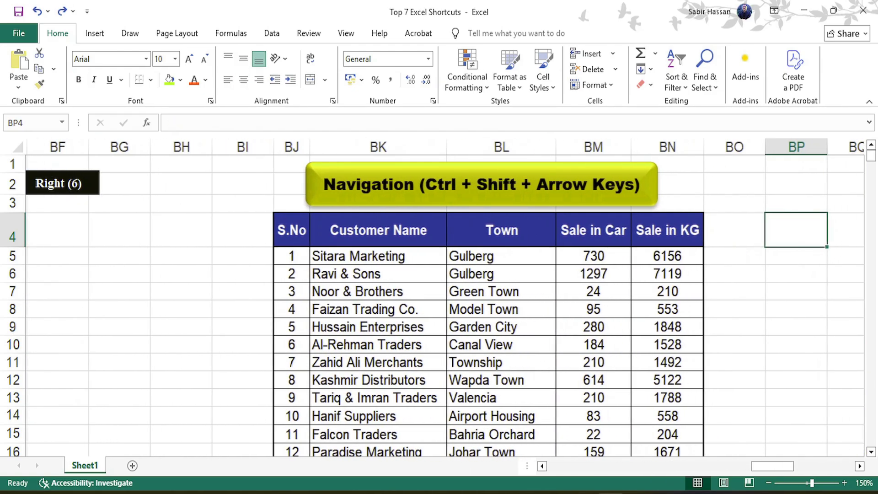
pyautogui.hotkey('ctrl', 'Right')
pyautogui.press('Right')
pyautogui.press('Right')
pyautogui.press('Right')
pyautogui.press('Right')
pyautogui.press('Right')
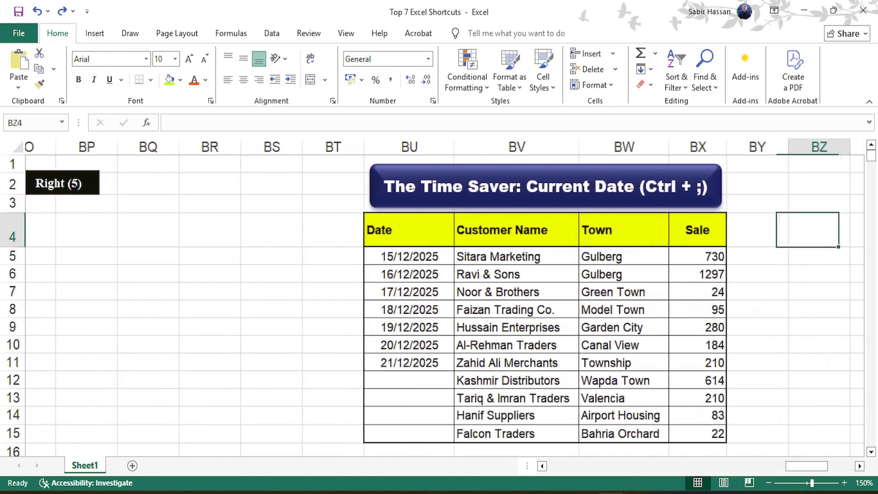
pyautogui.press('Right')
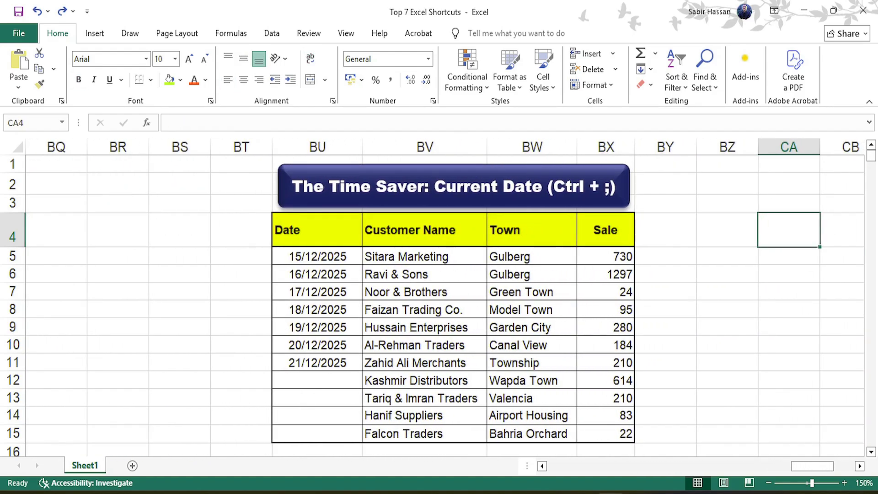
# - Return to the S.No header of the Flash Fill table in D4
pyautogui.hotkey('ctrl', 'Left')
pyautogui.hotkey('ctrl', 'Left')
pyautogui.hotkey('ctrl', 'Left')
pyautogui.hotkey('ctrl', 'Left')
pyautogui.hotkey('ctrl', 'Left')
pyautogui.hotkey('ctrl', 'Left')
pyautogui.hotkey('ctrl', 'Left')
pyautogui.hotkey('ctrl', 'Left')
pyautogui.hotkey('ctrl', 'Left')
pyautogui.hotkey('ctrl', 'Left')
pyautogui.hotkey('ctrl', 'Left')
pyautogui.hotkey('ctrl', 'Left')
pyautogui.hotkey('ctrl', 'Left')
pyautogui.hotkey('ctrl', 'Left')
pyautogui.hotkey('ctrl', 'Left')
pyautogui.hotkey('ctrl', 'Left')
pyautogui.hotkey('ctrl', 'Left')
pyautogui.hotkey('ctrl', 'Left')
pyautogui.hotkey('ctrl', 'Left')
pyautogui.hotkey('ctrl', 'Left')
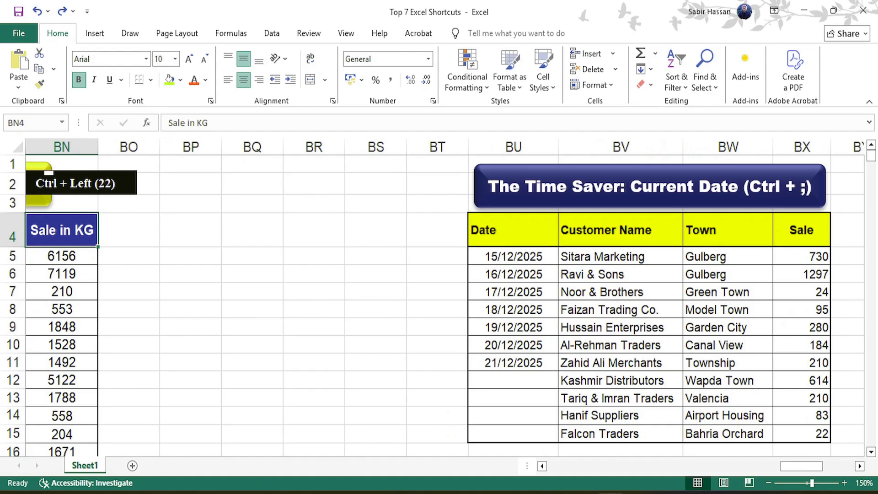
pyautogui.hotkey('ctrl', 'Left')
pyautogui.hotkey('ctrl', 'Left')
pyautogui.hotkey('ctrl', 'Left')
pyautogui.hotkey('ctrl', 'Left')
pyautogui.hotkey('ctrl', 'Left')
pyautogui.hotkey('ctrl', 'Left')
pyautogui.hotkey('ctrl', 'Left')
pyautogui.hotkey('ctrl', 'Right')
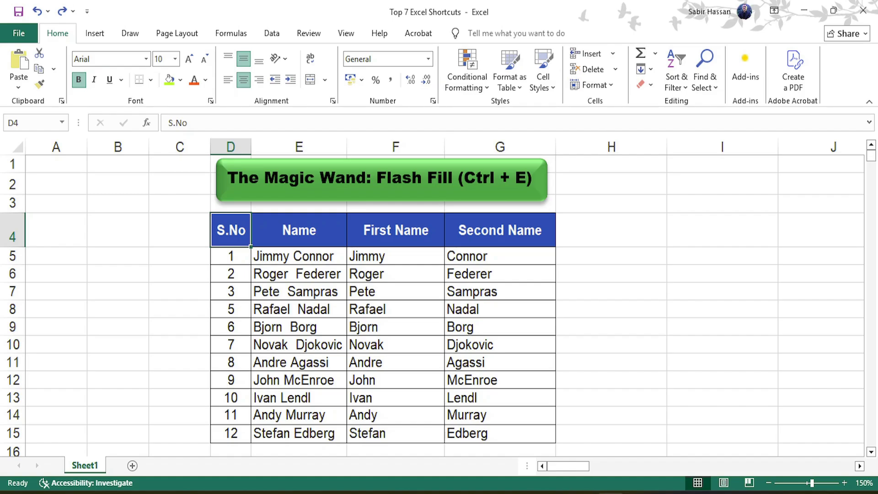
# - Clear the existing entries under First Name and Second Name in F5:G15 of the Flash Fill table
pyautogui.press('Right')
pyautogui.press('Right')
pyautogui.press('Left')
pyautogui.press('Down')
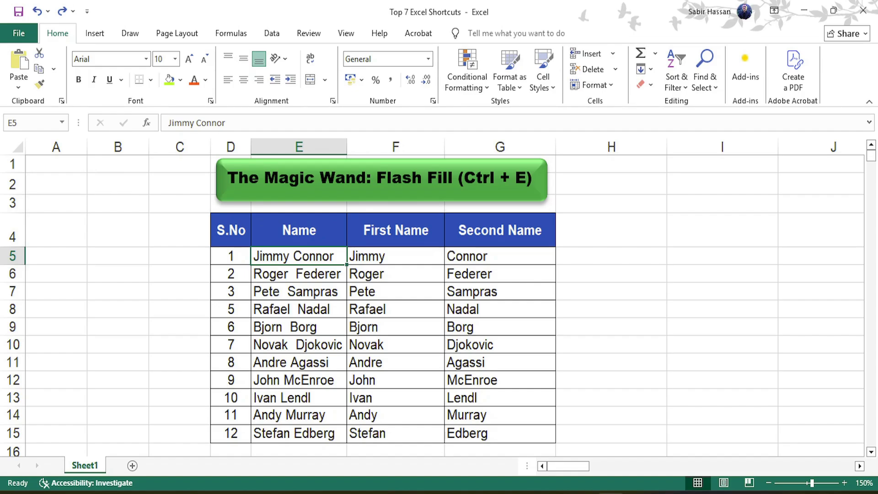
pyautogui.press('Right')
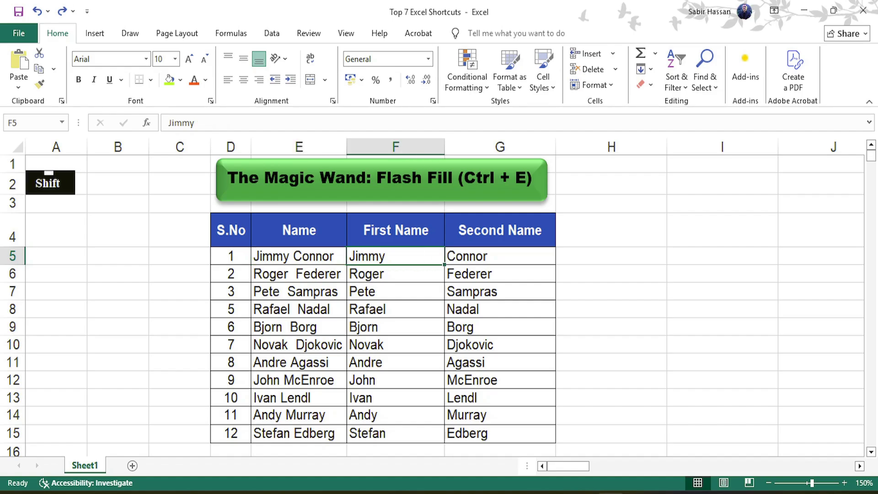
pyautogui.hotkey('shift', 'Right')
pyautogui.hotkey('ctrl', 'shift', 'Down')
pyautogui.press('Delete')
pyautogui.press('Left')
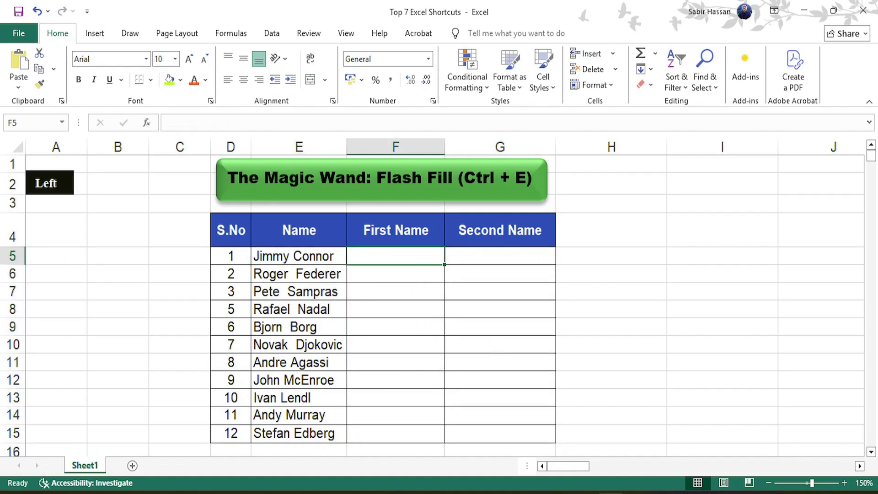
# - Enter Jimmy in F5 and Flash Fill the rest of the First Name column from F6
pyautogui.press('shift')
pyautogui.write('Jimmy')
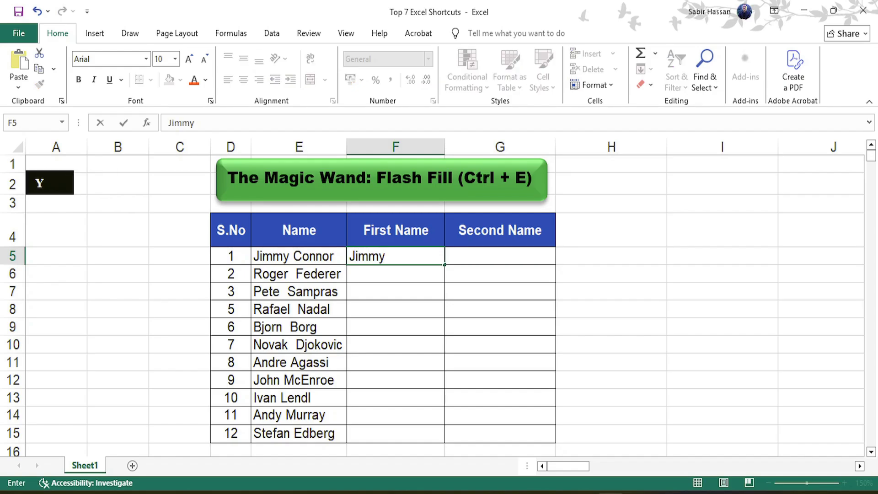
pyautogui.press('Return')
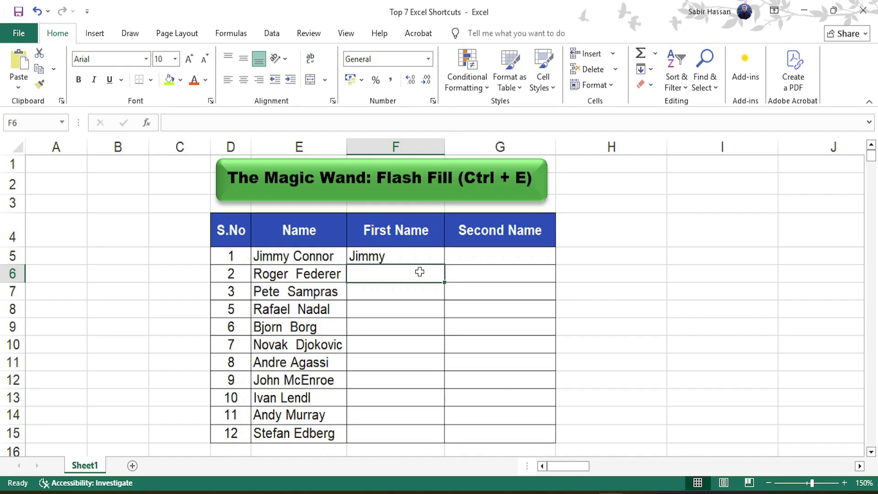
pyautogui.hotkey('ctrl', 'e')
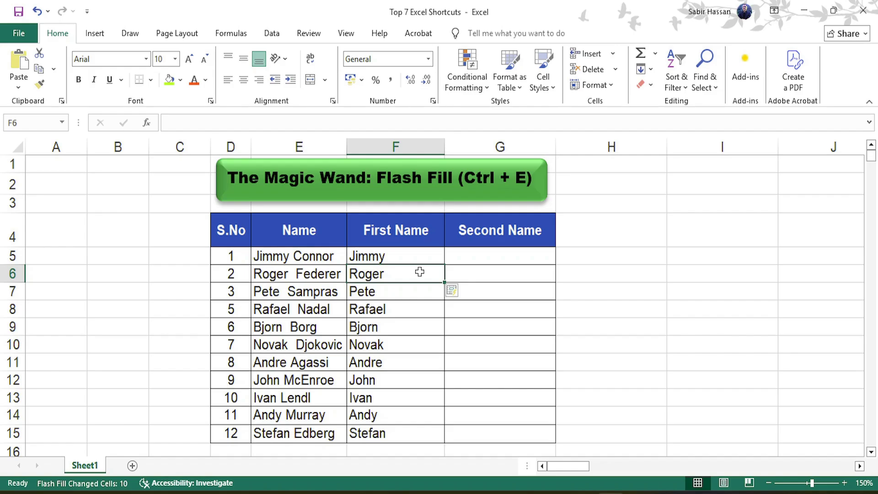
# - Check the filled First Name entries against the full names in column E
pyautogui.press('Down')
pyautogui.press('Down')
pyautogui.press('Down')
pyautogui.press('Down')
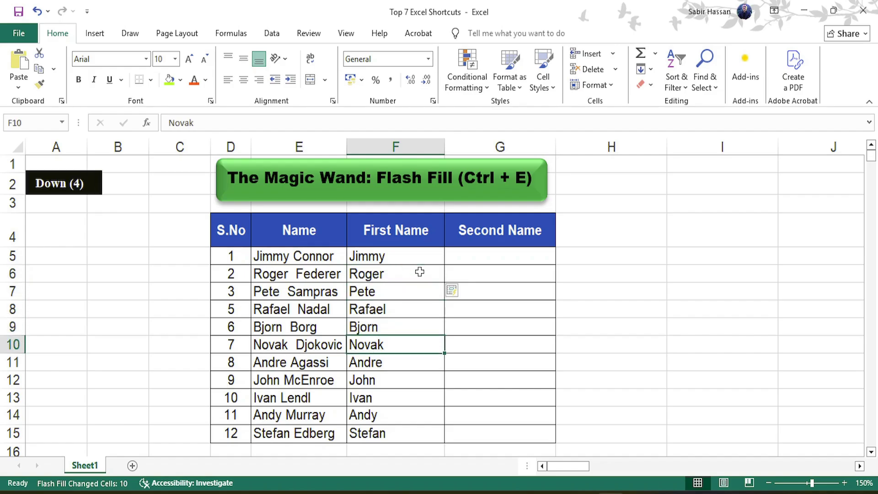
pyautogui.press('Up')
pyautogui.press('Up')
pyautogui.press('Up')
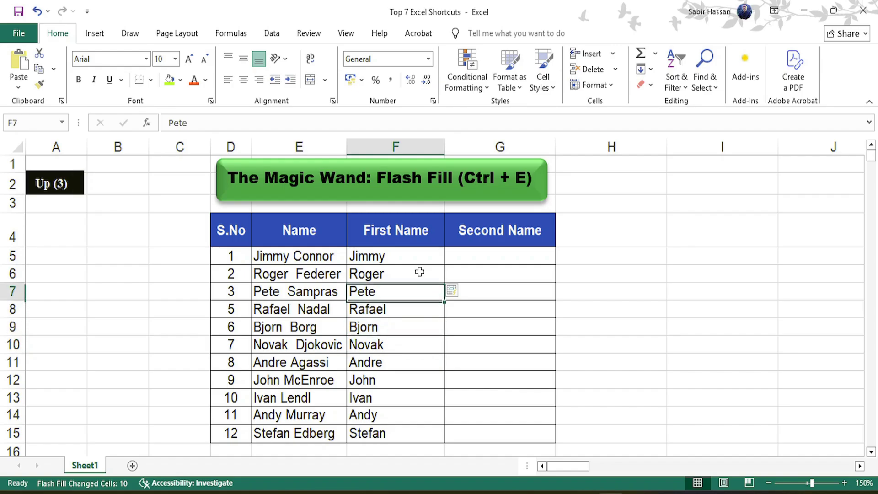
pyautogui.press('Up')
pyautogui.press('Left')
pyautogui.press('Up')
pyautogui.press('Down')
pyautogui.press('Down')
pyautogui.press('Down')
pyautogui.press('Down')
pyautogui.press('Down')
pyautogui.press('Down')
pyautogui.press('Down')
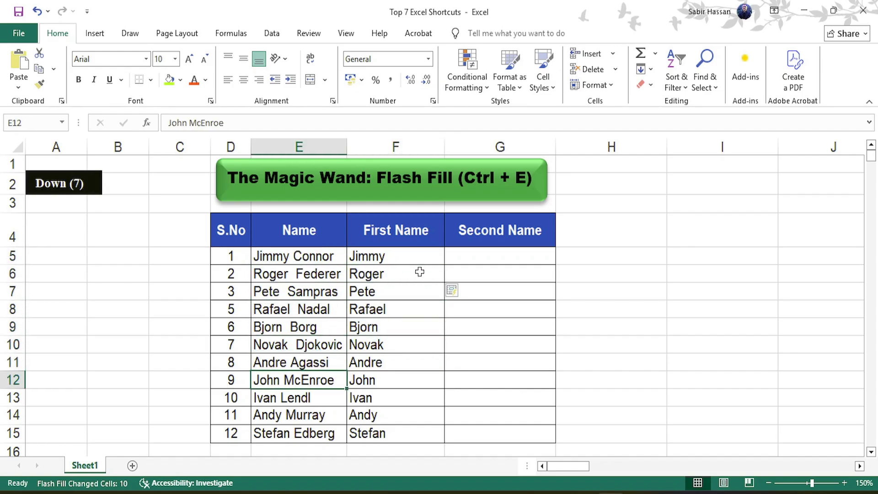
# - Enter Connor in G5 and Flash Fill the rest of the Second Name column from G6
pyautogui.press('Right')
pyautogui.press('Up')
pyautogui.hotkey('ctrl', 'Up')
pyautogui.press('Down')
pyautogui.press('Right')
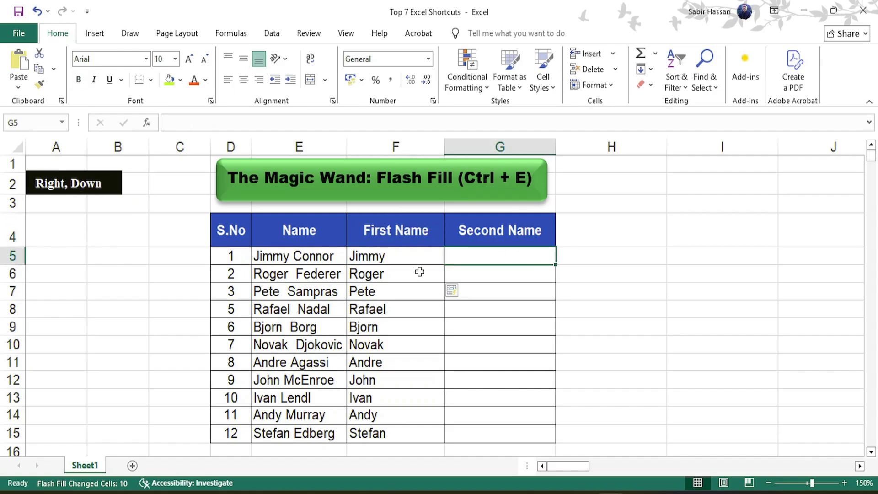
pyautogui.write('Conn')
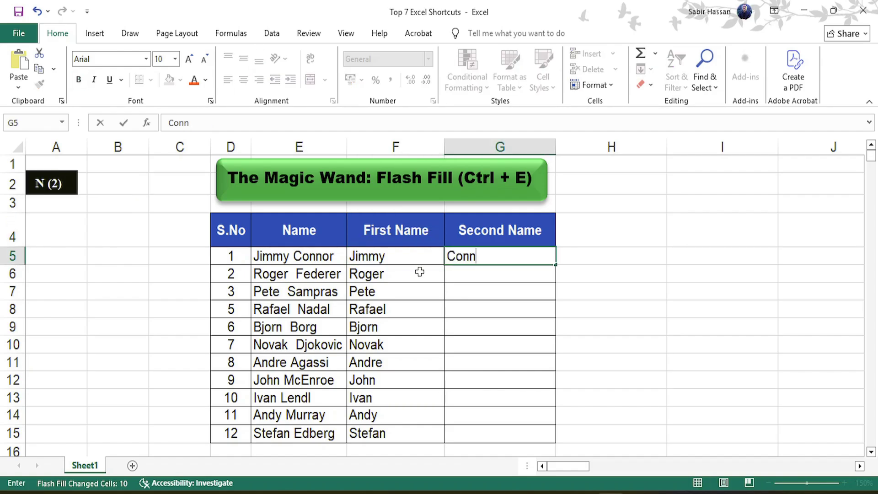
pyautogui.write('or')
pyautogui.press('Return')
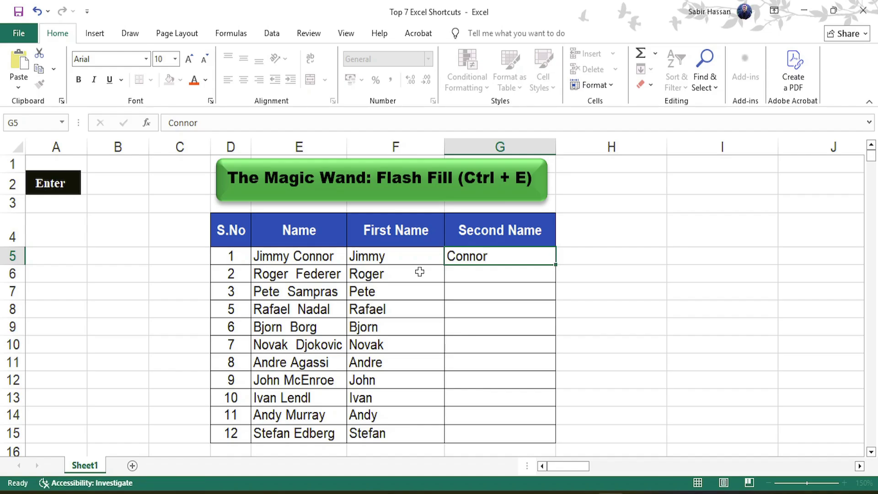
pyautogui.hotkey('ctrl', 'e')
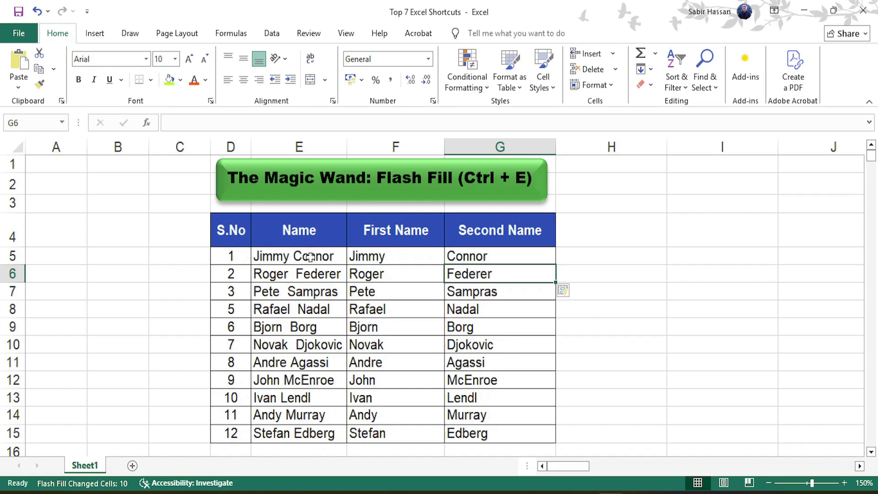
# - Spot-check the filled name columns and go to the AutoSum table further along the sheet
pyautogui.click(397, 298)
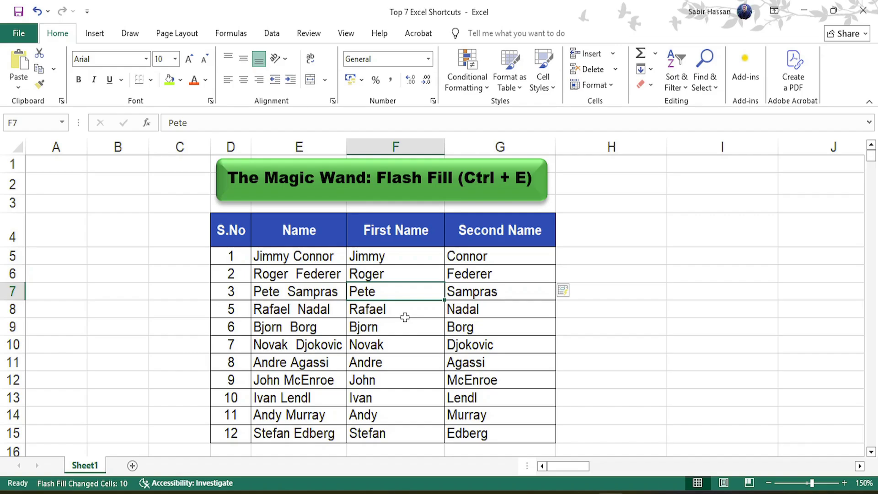
pyautogui.click(404, 309)
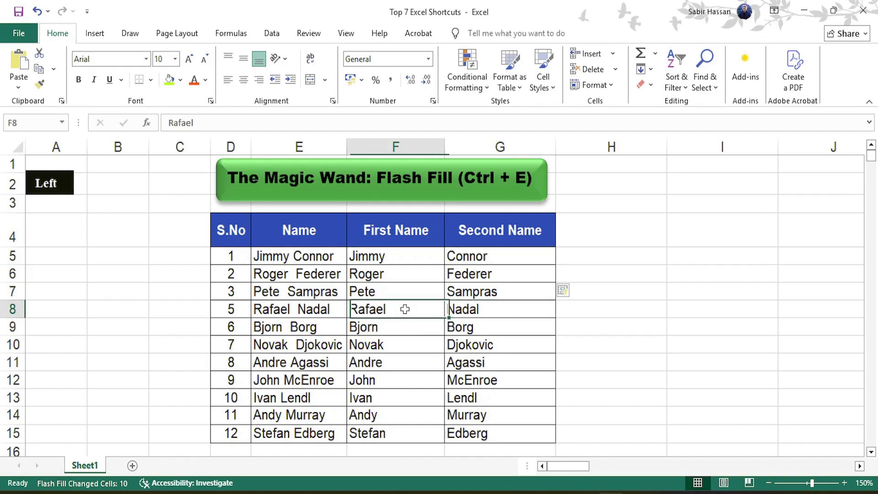
pyautogui.press('Right')
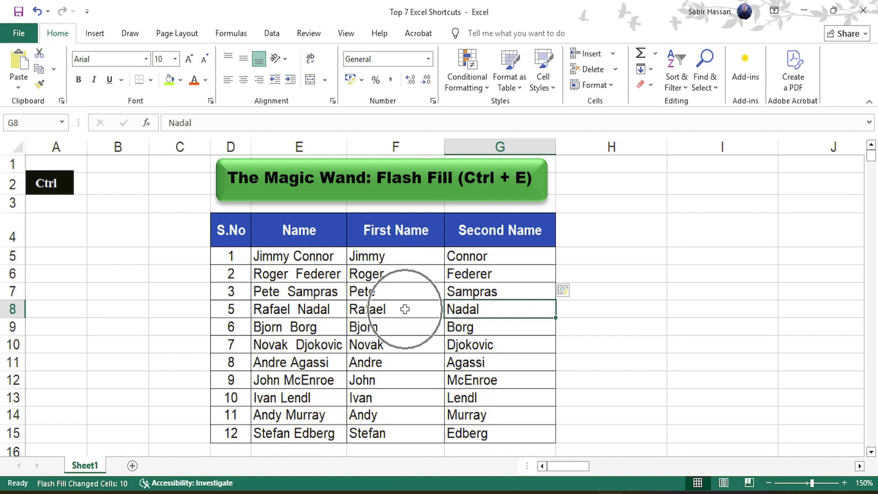
pyautogui.hotkey('ctrl', 'Right')
pyautogui.press('Right')
pyautogui.press('Right')
pyautogui.press('Right')
pyautogui.press('Right')
pyautogui.press('Right')
pyautogui.press('Right')
pyautogui.press('Left')
pyautogui.press('Left')
pyautogui.press('Left')
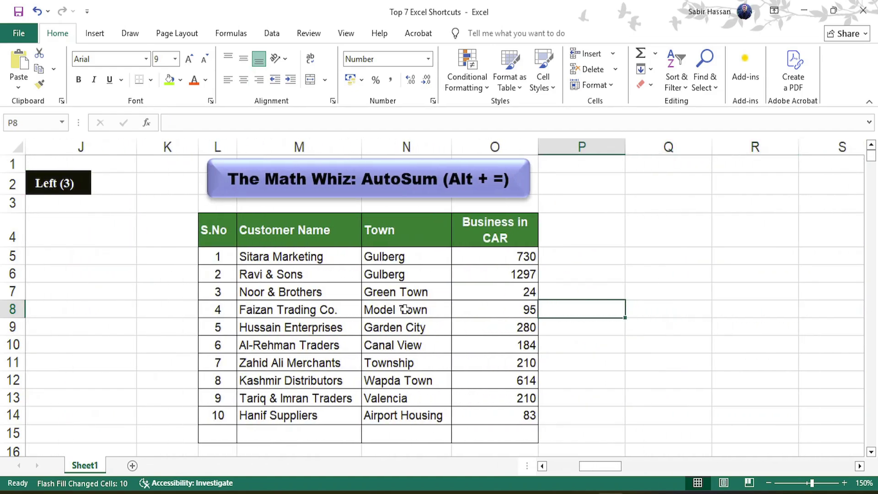
# - Total the Business in CAR column manually by entering =SUM(O5:O14) in O15
pyautogui.press('Up')
pyautogui.hotkey('ctrl', 'Up')
pyautogui.press('Down')
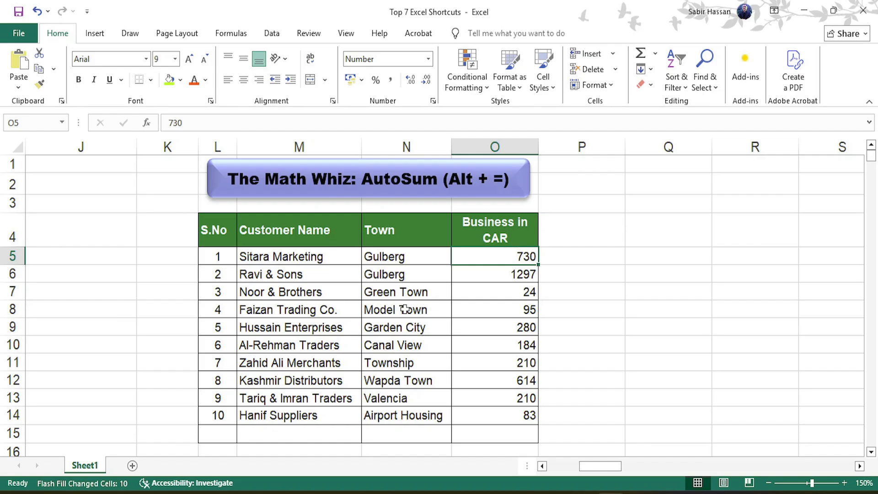
pyautogui.hotkey('ctrl', 'Down')
pyautogui.press('Down')
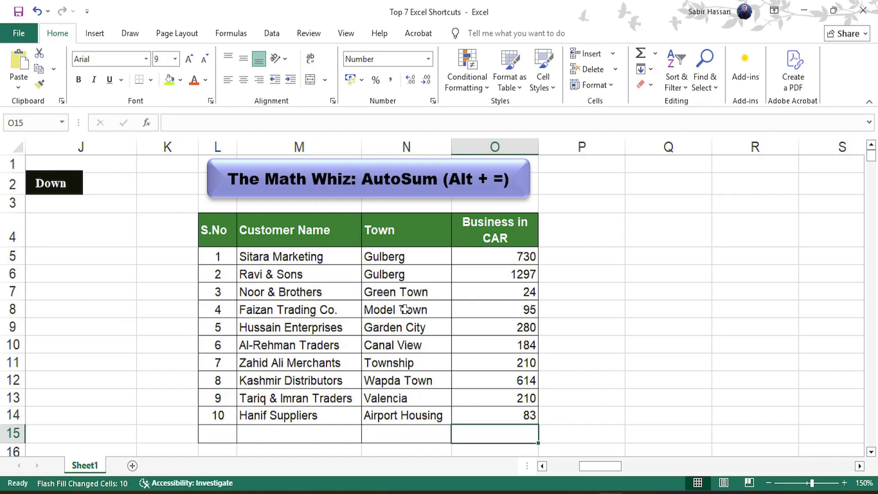
pyautogui.write('=su')
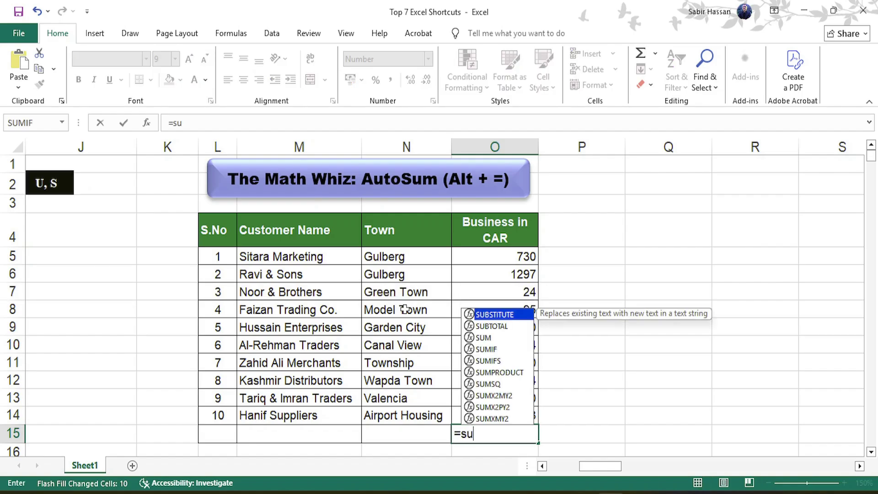
pyautogui.write('m(')
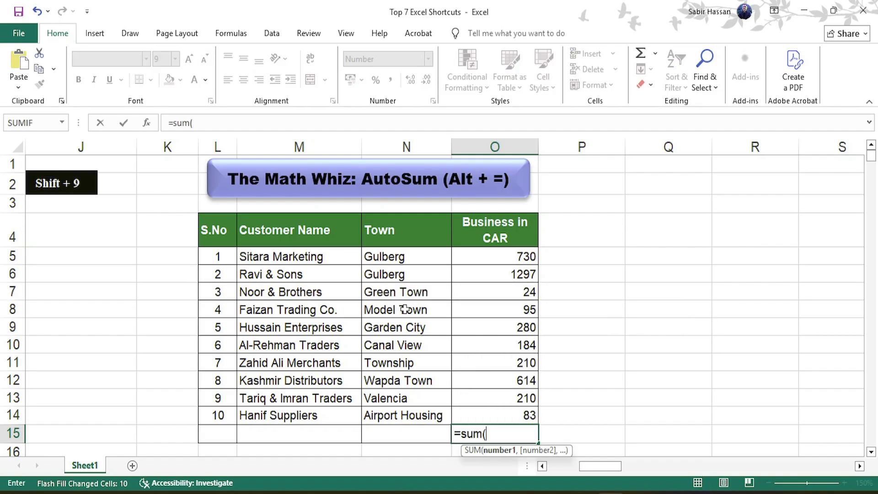
pyautogui.press('Up')
pyautogui.press('Up')
pyautogui.hotkey('ctrl', 'Up')
pyautogui.press('Down')
pyautogui.hotkey('ctrl', 'shift', 'Down')
pyautogui.hotkey('shift', 'Up')
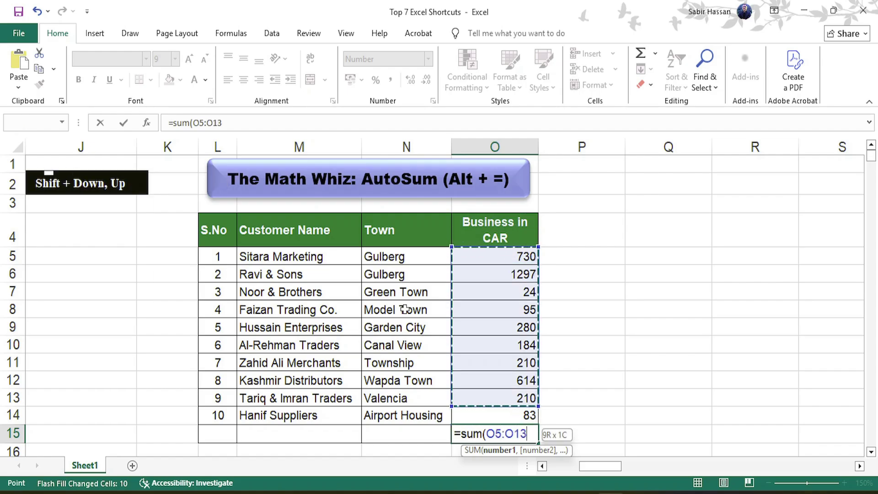
pyautogui.hotkey('shift', 'Down')
pyautogui.write(')')
pyautogui.press('Return')
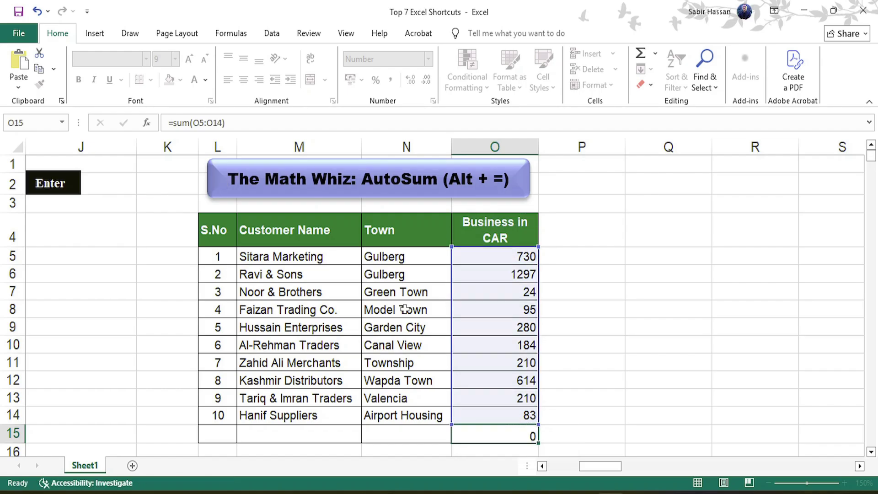
# - Inspect the SUM formula in O15 and leave the cell without editing it
pyautogui.press('Up')
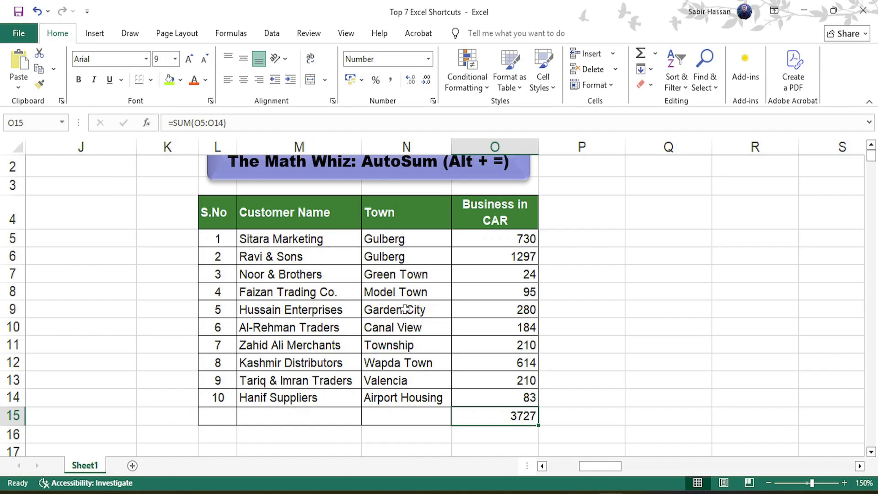
pyautogui.doubleClick(477, 418)
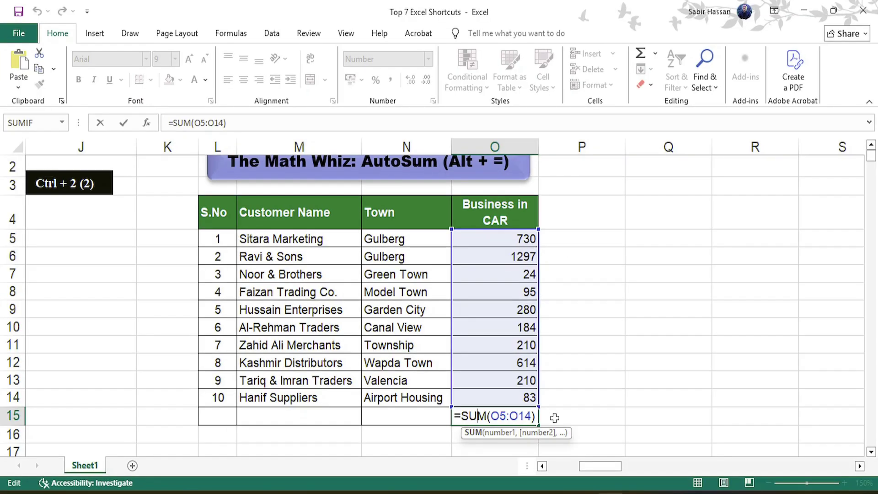
pyautogui.press('Escape')
# - Clear the manually entered total from O15
pyautogui.click(554, 418)
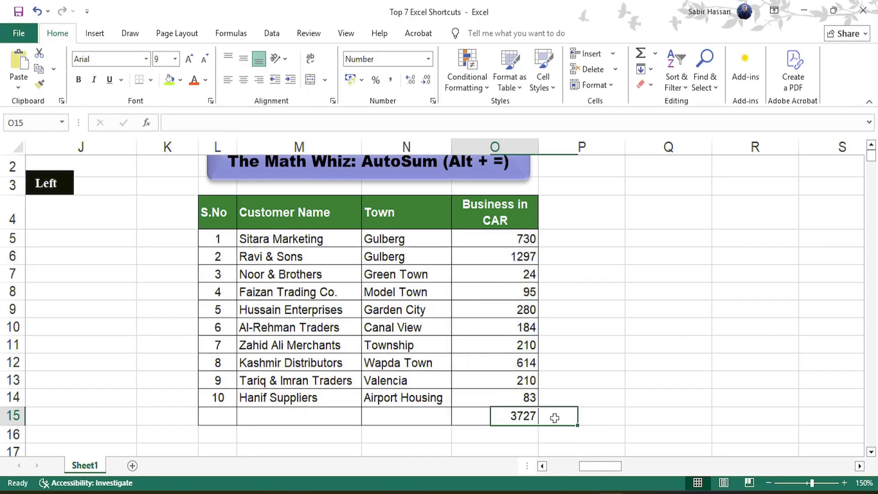
pyautogui.press('Left')
pyautogui.press('Delete')
# - Total the Business in CAR values into O15 by applying AutoSum to the range O5:O15
pyautogui.press('Up')
pyautogui.hotkey('ctrl', 'Up')
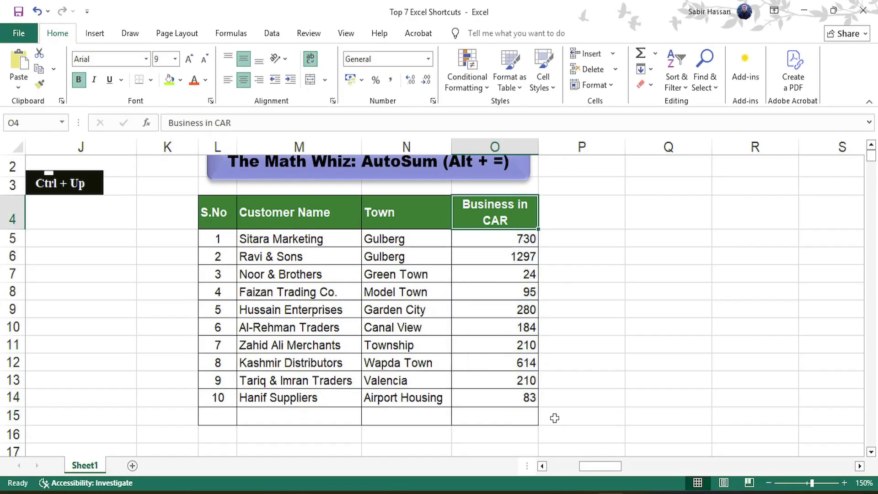
pyautogui.press('Down')
pyautogui.hotkey('ctrl', 'shift', 'Down')
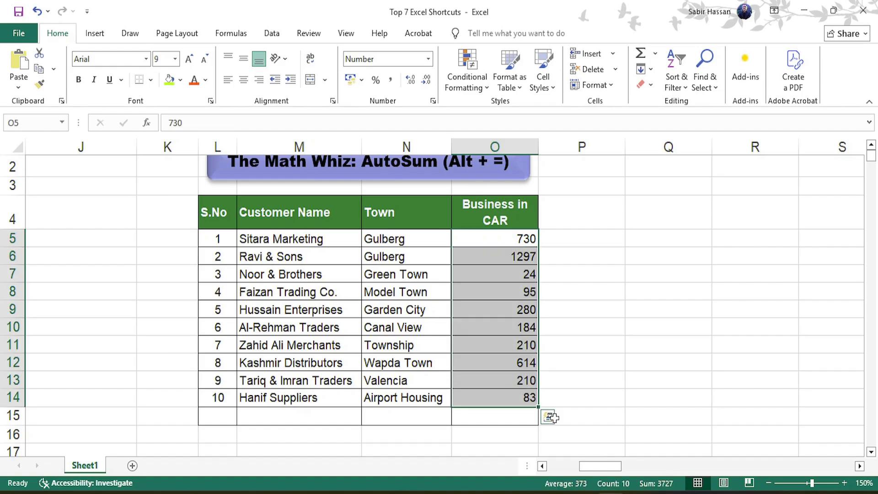
pyautogui.hotkey('shift', 'Down')
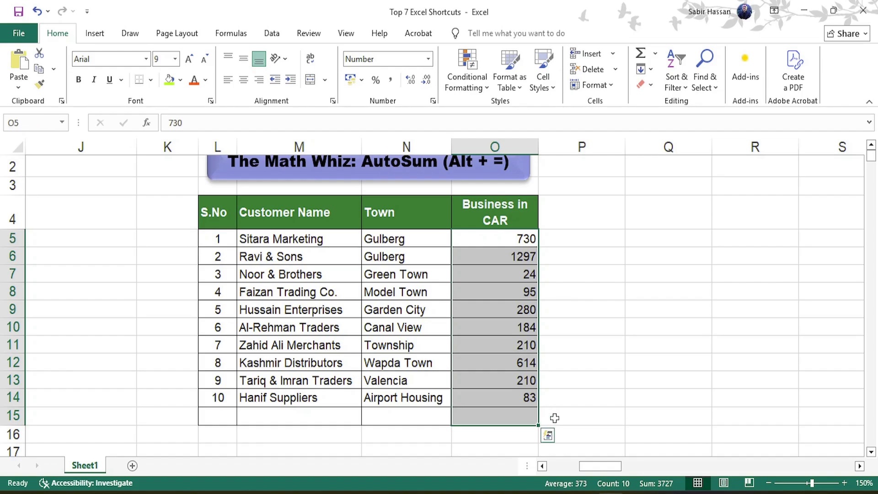
pyautogui.hotkey('alt', '=')
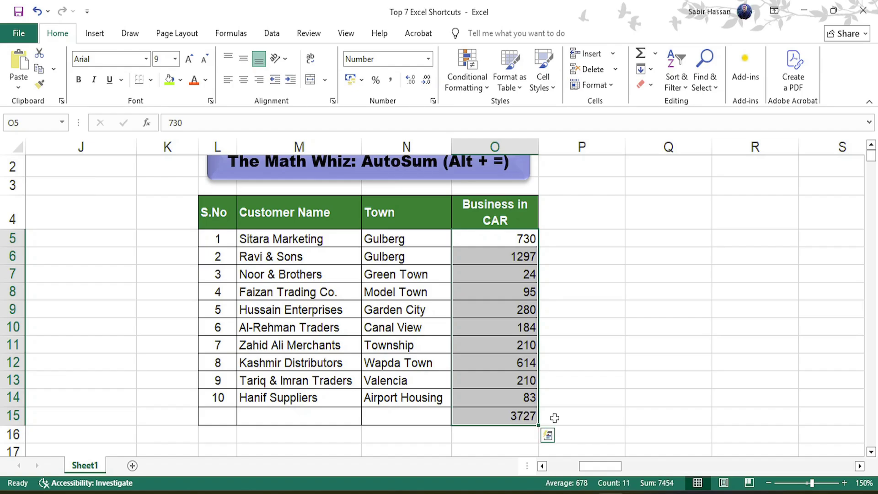
# - Inspect the formula AutoSum placed in O15 and leave the cell without editing it
pyautogui.press('Down')
pyautogui.press('Down')
pyautogui.hotkey('ctrl', 'Down')
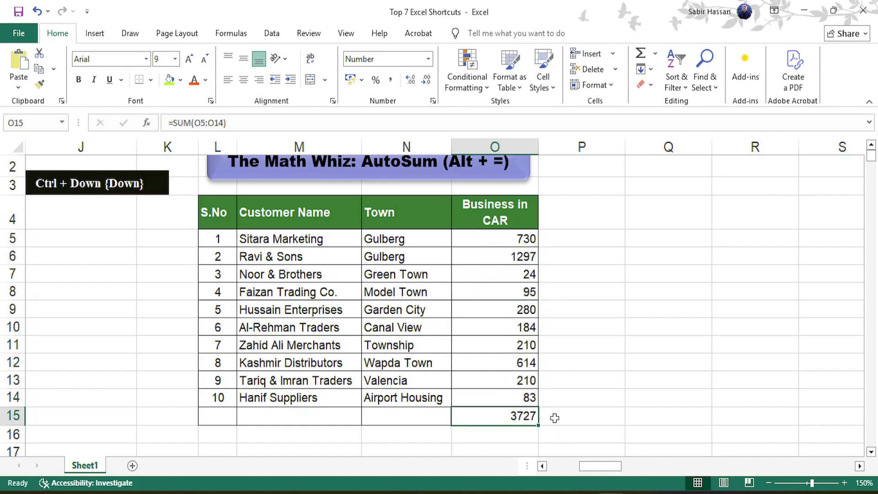
pyautogui.doubleClick(495, 415)
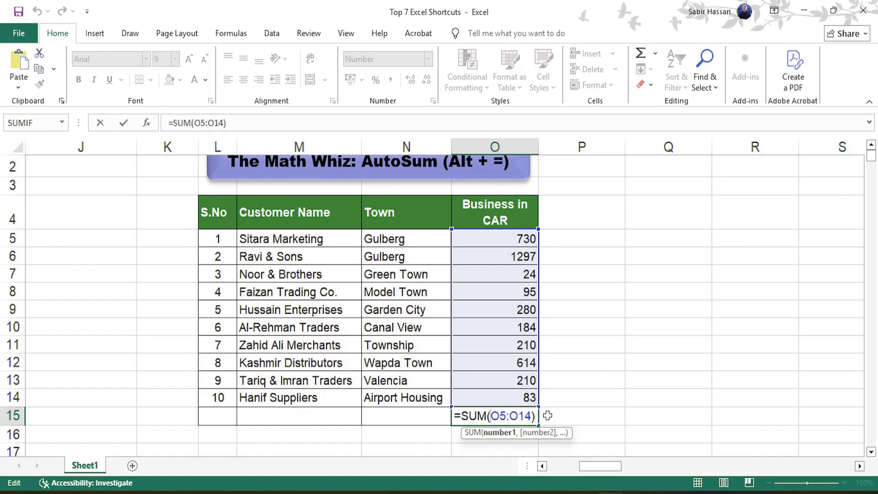
pyautogui.press('Escape')
pyautogui.press('Right')
pyautogui.press('Left')
# - Go to the Filter Toggle table starting in column AK and look down through its customer rows
pyautogui.hotkey('ctrl', 'Up')
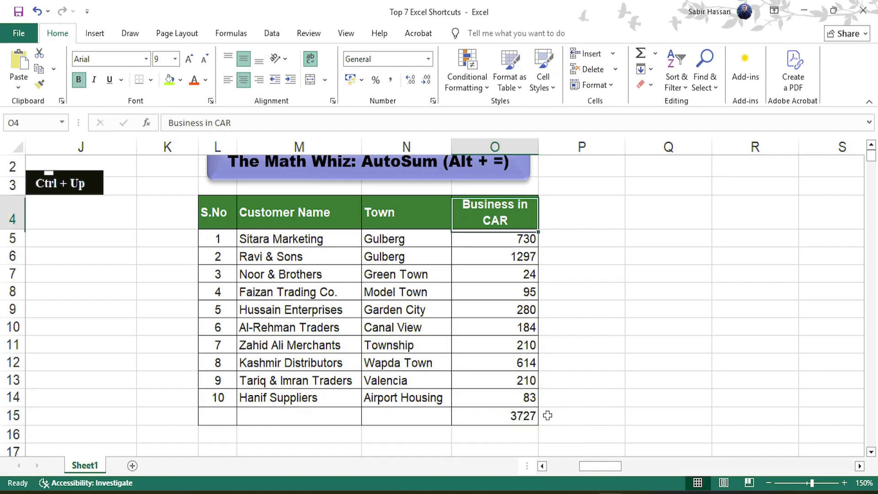
pyautogui.press('Up')
pyautogui.press('Up')
pyautogui.press('Up')
pyautogui.press('Up')
pyautogui.press('Down')
pyautogui.press('Down')
pyautogui.press('Down')
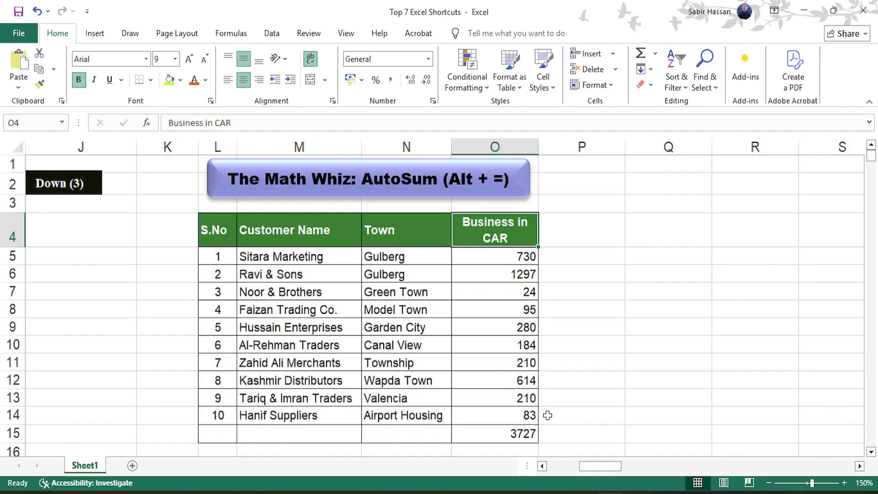
pyautogui.press('Up')
pyautogui.press('Down')
pyautogui.hotkey('ctrl', 'Right')
pyautogui.press('Right')
pyautogui.press('Right')
pyautogui.press('Right')
pyautogui.press('Right')
pyautogui.press('Right')
pyautogui.press('Right')
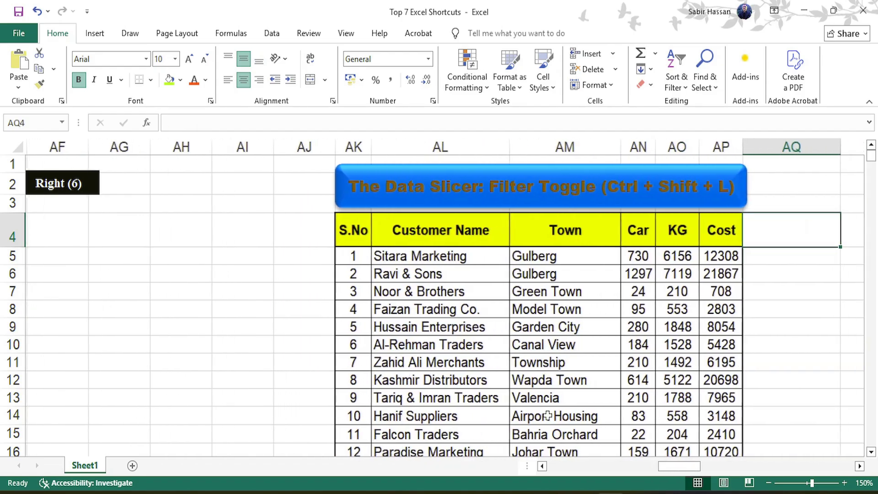
pyautogui.press('Left')
pyautogui.press('Left')
pyautogui.press('Left')
pyautogui.press('Left')
pyautogui.press('Left')
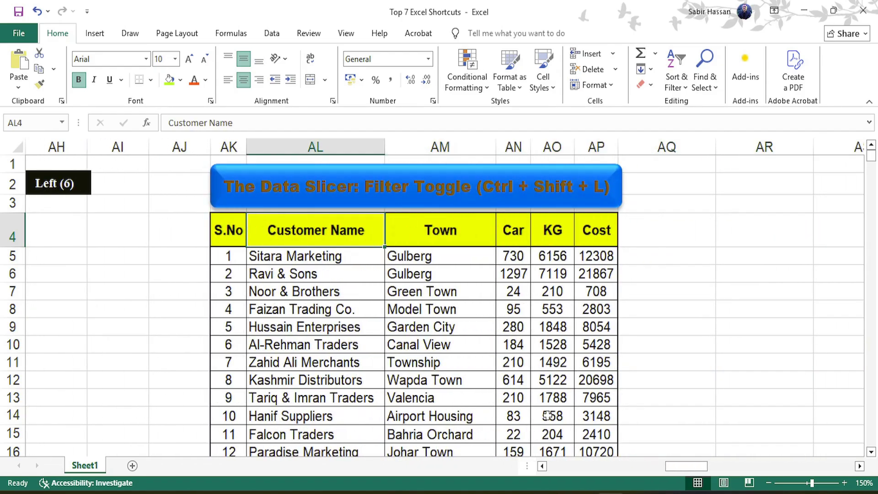
pyautogui.press('Left')
pyautogui.press('Right')
pyautogui.press('Down')
pyautogui.press('Down')
pyautogui.press('Down')
pyautogui.press('Down')
pyautogui.press('Down')
pyautogui.press('Down')
pyautogui.press('Down')
pyautogui.press('Down')
pyautogui.press('Down')
pyautogui.press('Down')
pyautogui.press('Down')
pyautogui.press('Down')
pyautogui.press('Down')
pyautogui.press('Down')
pyautogui.press('Down')
pyautogui.press('Down')
pyautogui.press('Down')
pyautogui.press('Down')
pyautogui.press('Down')
pyautogui.press('Down')
pyautogui.press('Down')
pyautogui.press('Down')
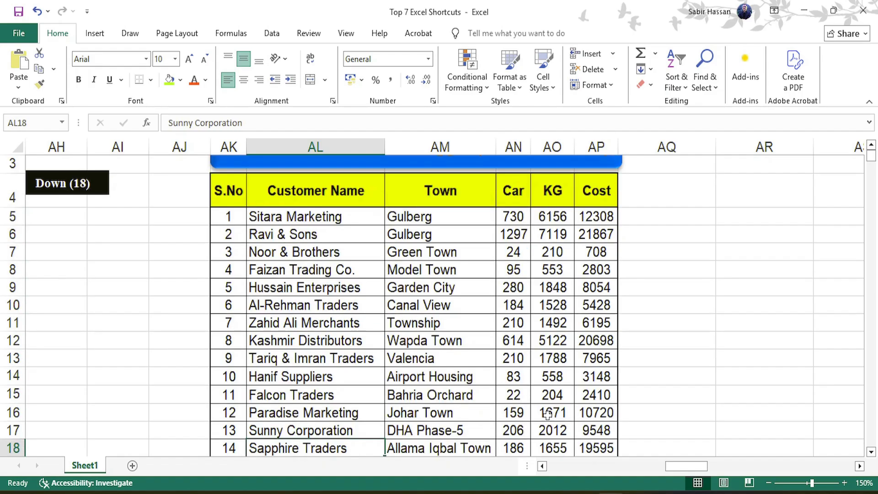
# - Turn on Filter for the header row AK4:AP4 using the ribbon command and check the headers
pyautogui.hotkey('ctrl', 'Up')
pyautogui.hotkey('ctrl', 'Up')
pyautogui.press('Down')
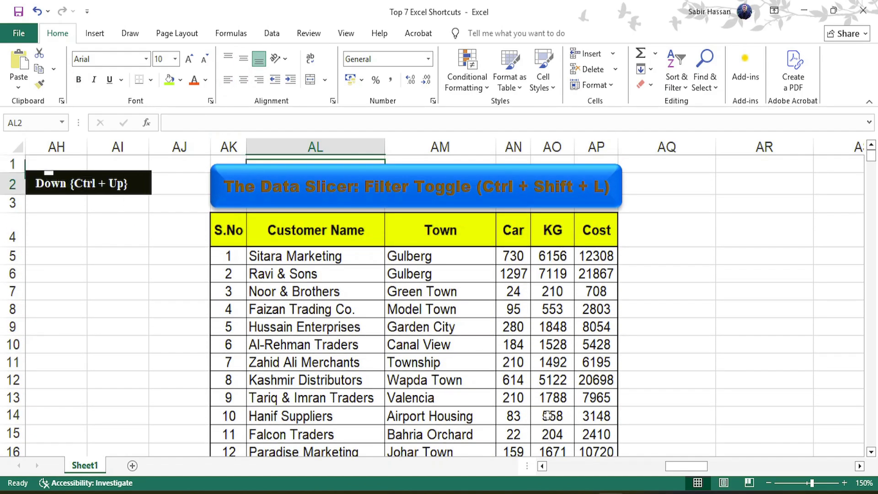
pyautogui.press('Down')
pyautogui.press('Down')
pyautogui.press('Left')
pyautogui.hotkey('ctrl', 'shift', 'Right')
pyautogui.press('Left')
pyautogui.press('Right')
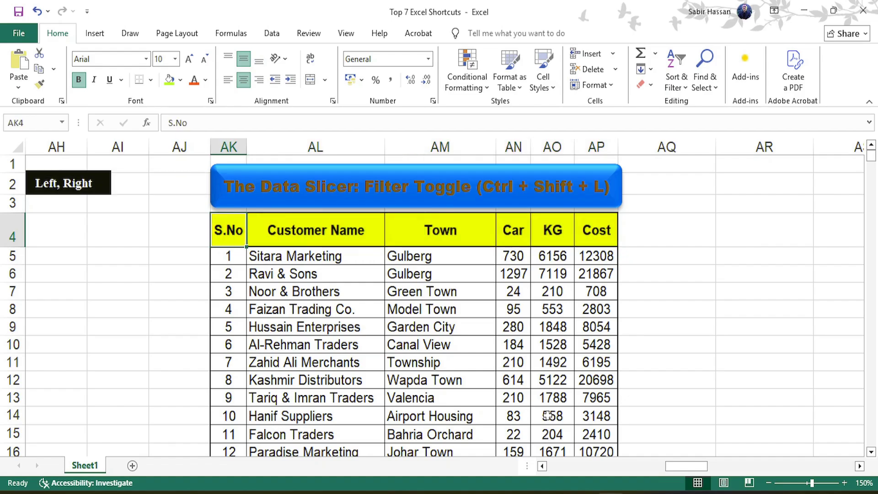
pyautogui.hotkey('ctrl', 'shift', 'Right')
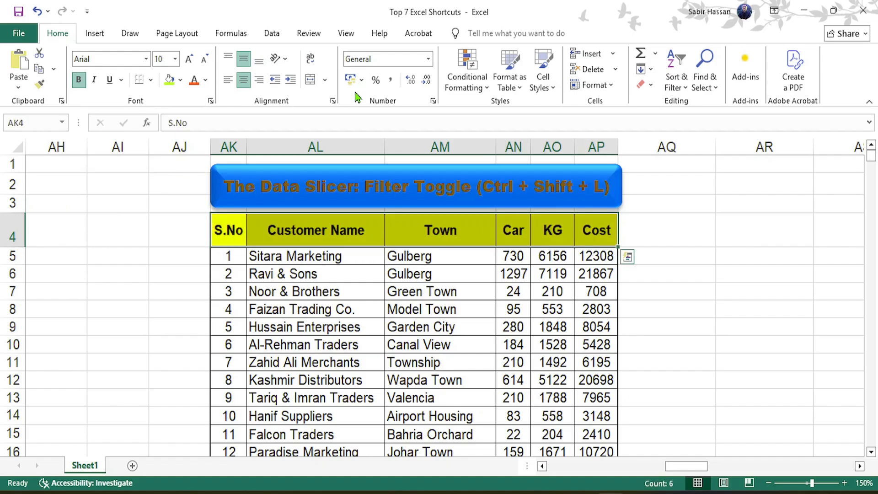
pyautogui.click(273, 34)
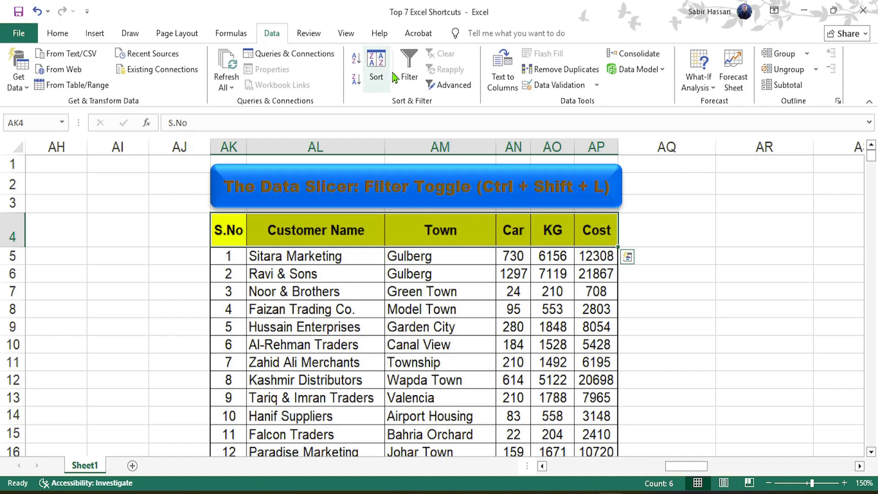
pyautogui.click(410, 73)
pyautogui.press('Left')
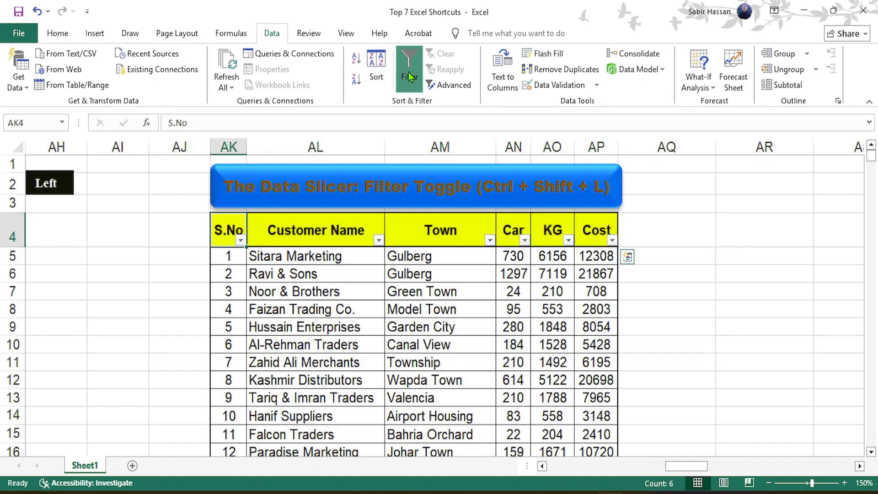
pyautogui.press('Right')
pyautogui.press('Right')
pyautogui.press('Right')
pyautogui.press('Right')
pyautogui.press('Left')
pyautogui.press('Left')
pyautogui.press('Left')
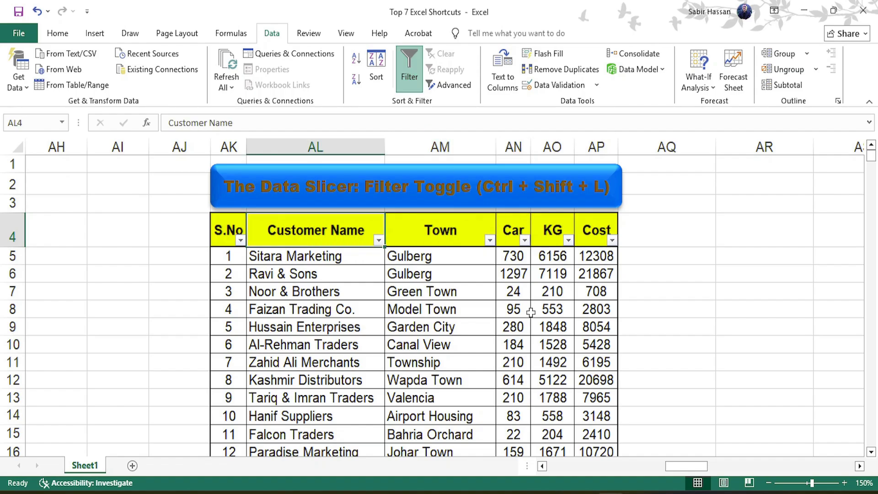
# - Turn off Filter on the header row AK4:AP4 using the ribbon command
pyautogui.press('Left')
pyautogui.hotkey('ctrl', 'shift', 'Right')
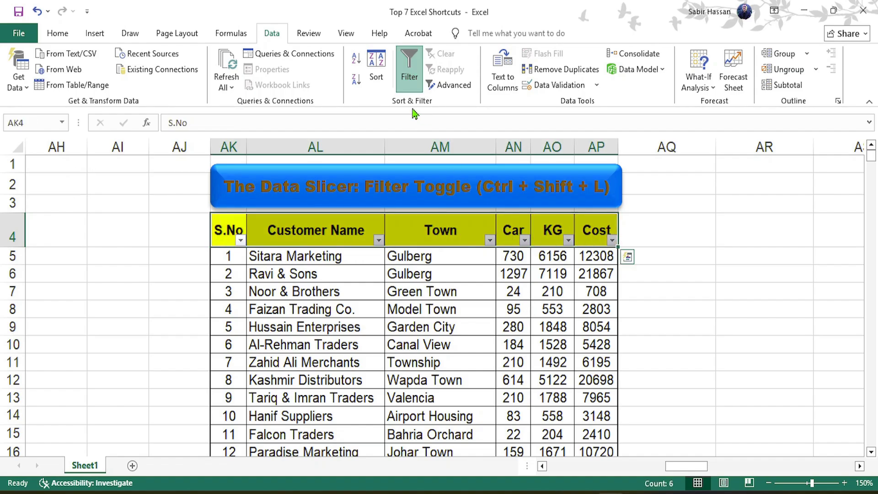
pyautogui.click(409, 77)
pyautogui.press('Left')
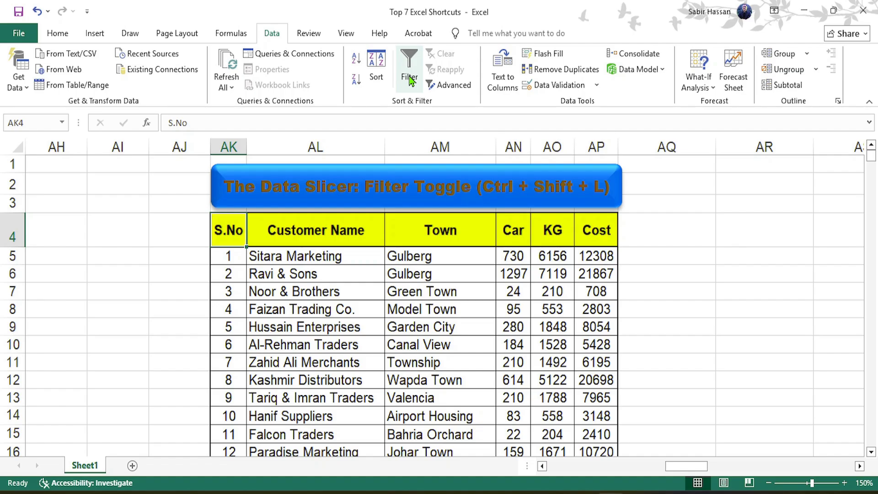
# - Turn on Filter for the header row AK4:AP4 with the filter toggle shortcut
pyautogui.hotkey('ctrl', 'shift', 'Right')
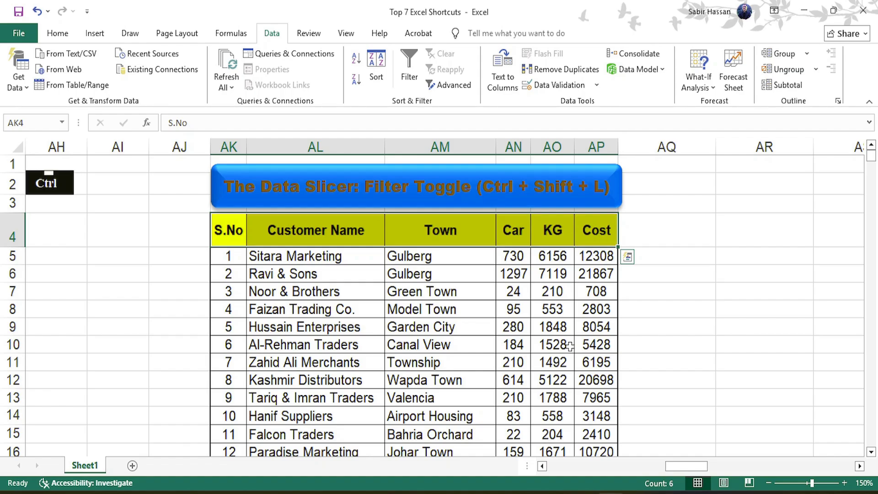
pyautogui.hotkey('ctrl', 'shift', 'l')
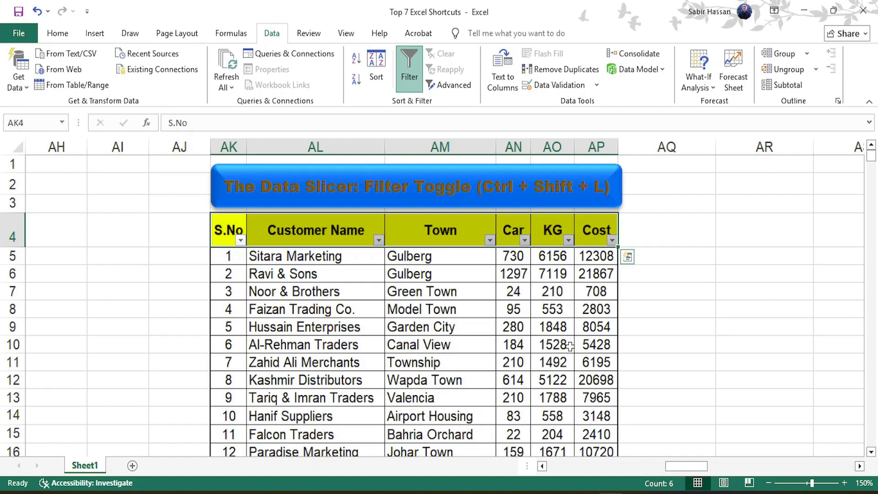
pyautogui.press('Left')
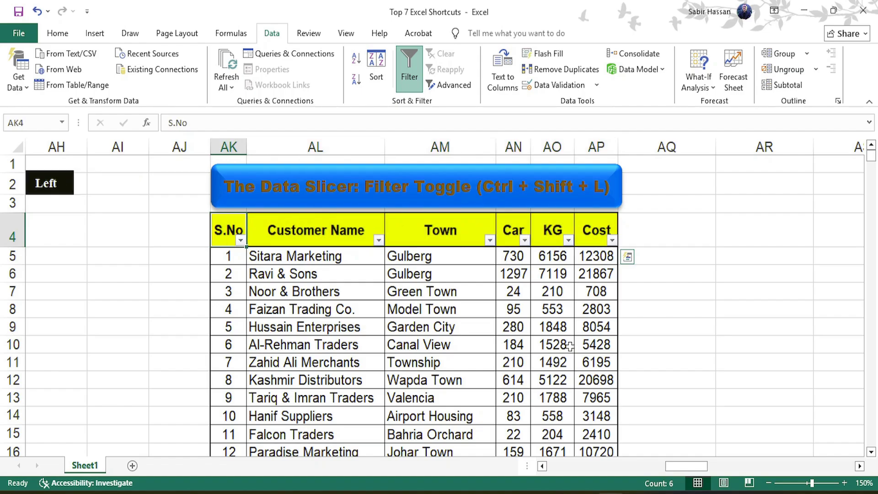
# - Turn off Filter on the header row AK4:AP4 with the filter toggle shortcut
pyautogui.hotkey('ctrl', 'shift', 'Right')
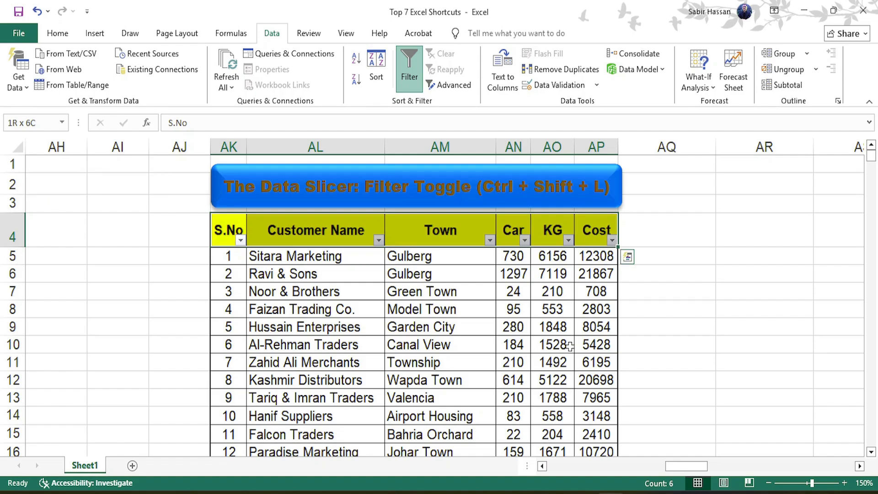
pyautogui.hotkey('ctrl', 'shift', 'l')
pyautogui.press('Right')
pyautogui.press('Right')
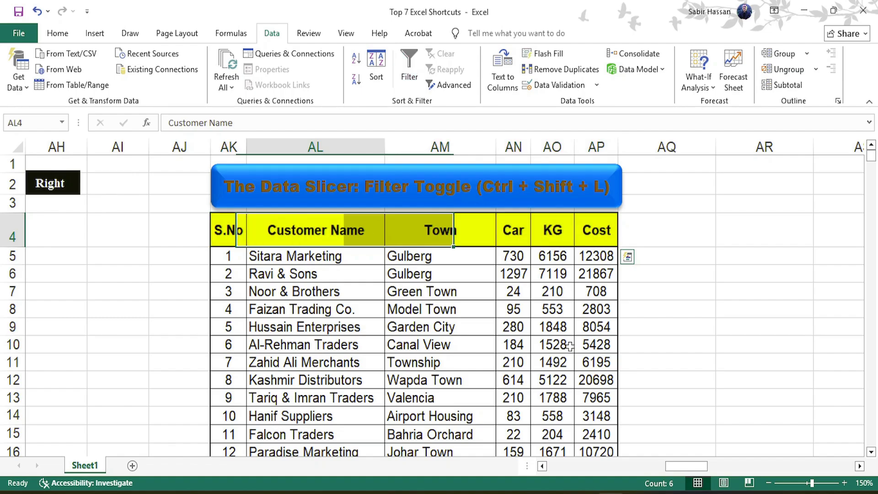
pyautogui.press('Down')
pyautogui.press('Up')
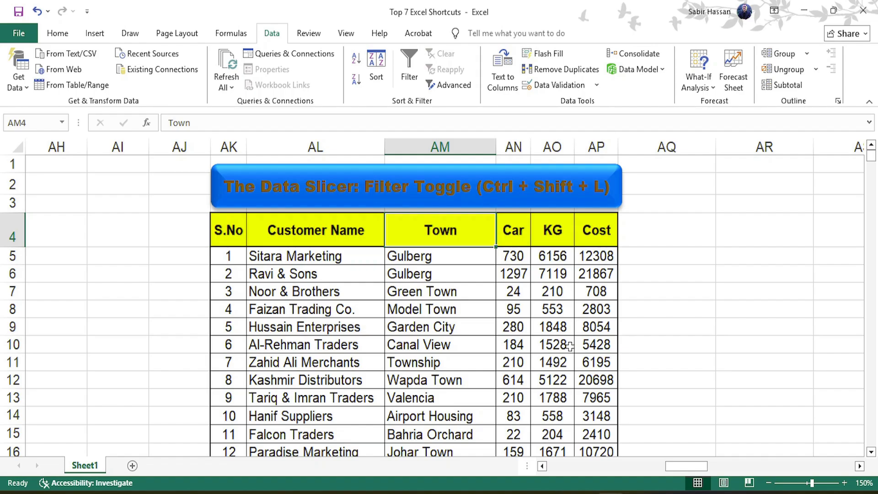
# - Go to the Instant Chart section and select the Town and Sale table in AW4:AX14
pyautogui.press('Right')
pyautogui.press('Right')
pyautogui.press('Right')
pyautogui.press('Right')
pyautogui.press('Right')
pyautogui.press('Right')
pyautogui.press('Right')
pyautogui.press('Right')
pyautogui.press('Right')
pyautogui.press('Right')
pyautogui.press('Right')
pyautogui.press('Right')
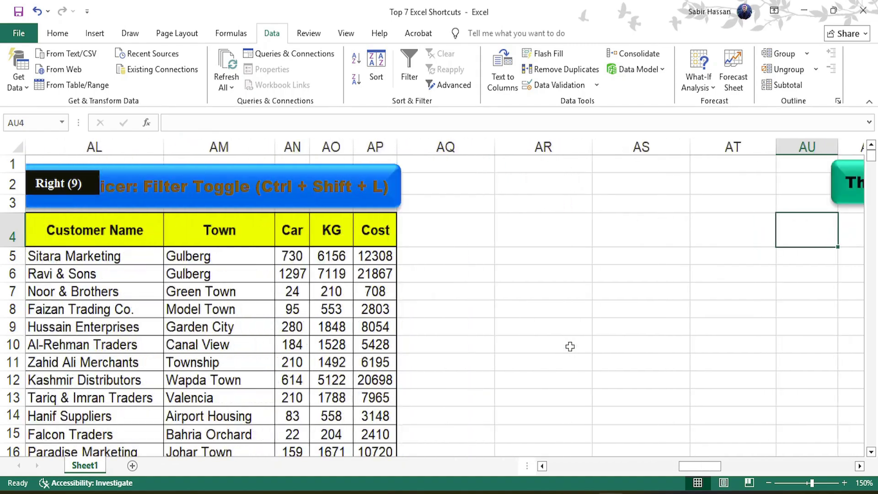
pyautogui.press('Right')
pyautogui.press('Right')
pyautogui.press('Right')
pyautogui.press('Right')
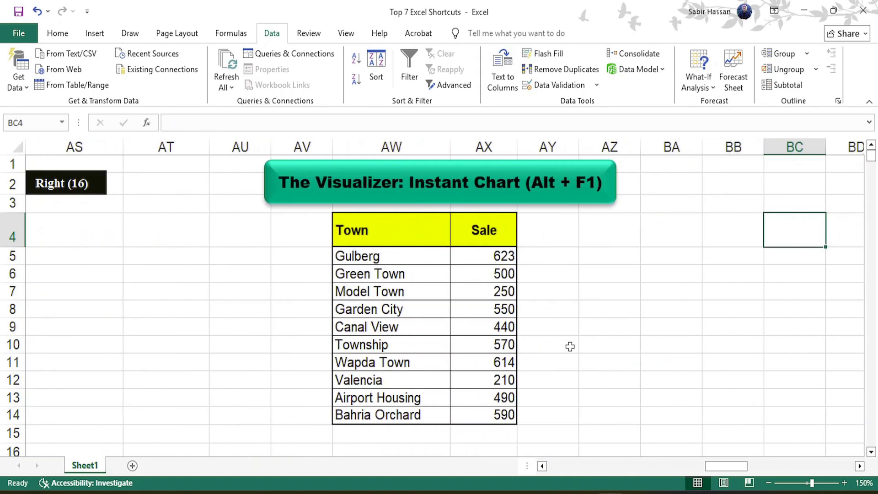
pyautogui.press('Left')
pyautogui.press('Left')
pyautogui.press('Left')
pyautogui.press('Left')
pyautogui.press('Left')
pyautogui.press('Left')
pyautogui.hotkey('shift', 'Right')
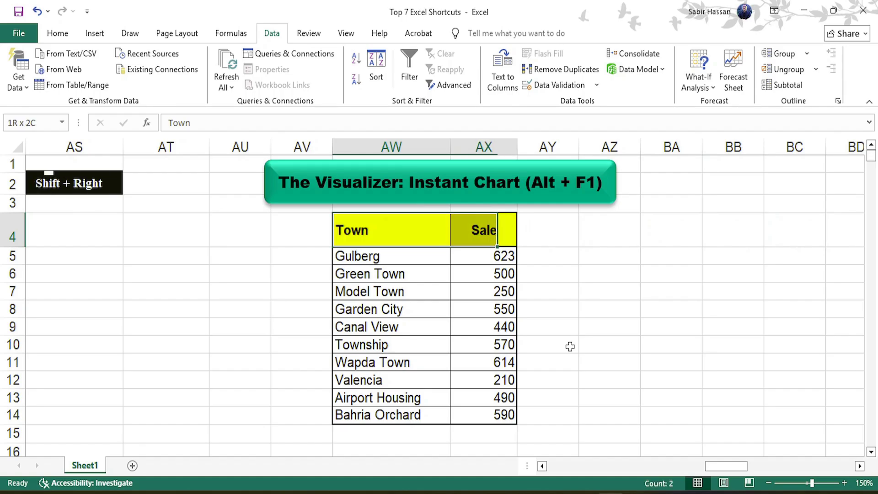
pyautogui.hotkey('ctrl', 'shift', 'Down')
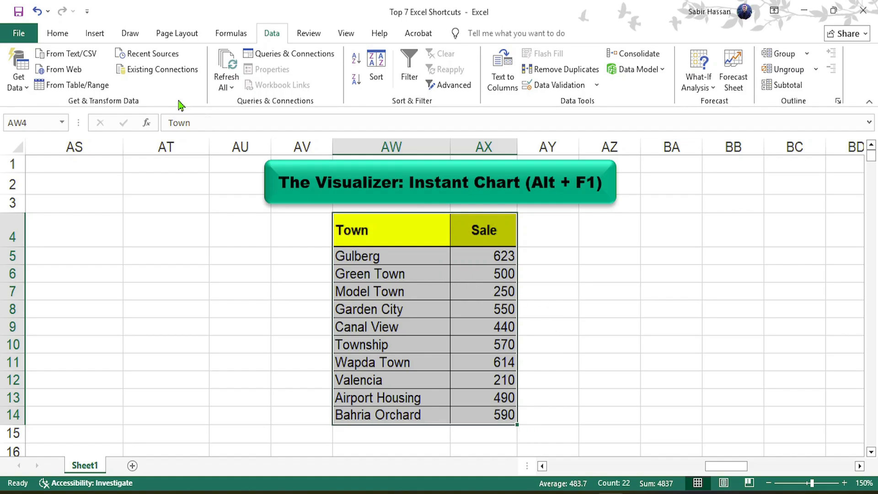
# - Preview the recommended Clustered Bar and the 100% Stacked Column chart for the selected data without inserting either
pyautogui.click(99, 37)
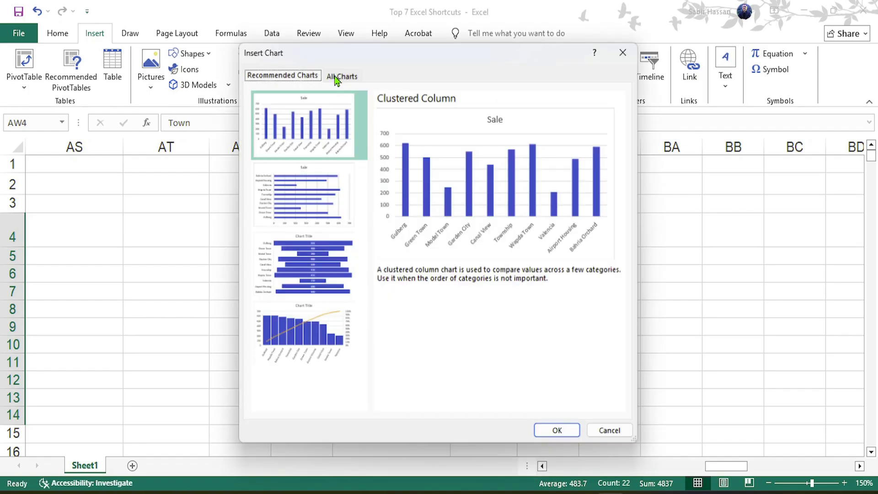
pyautogui.click(318, 194)
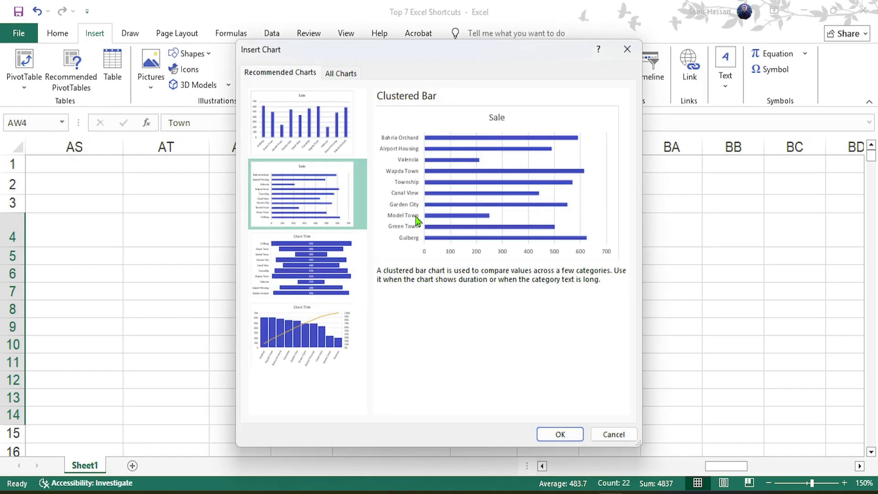
pyautogui.click(613, 436)
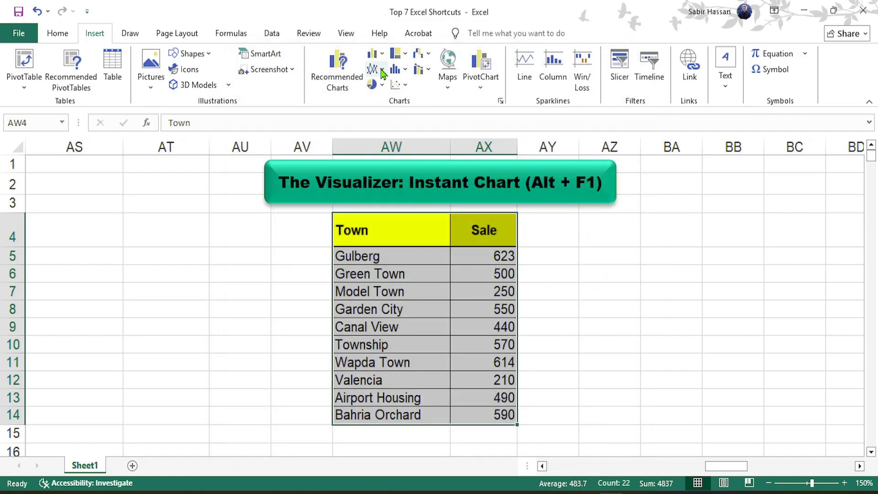
pyautogui.click(373, 55)
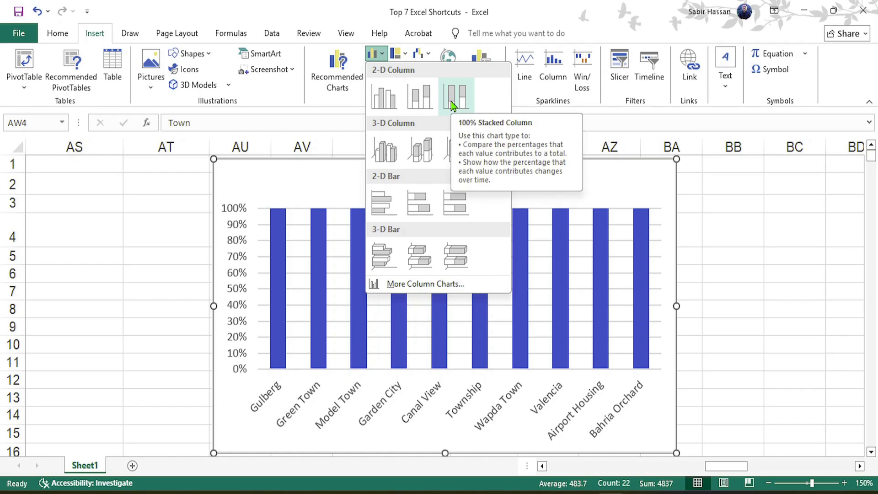
pyautogui.click(278, 267)
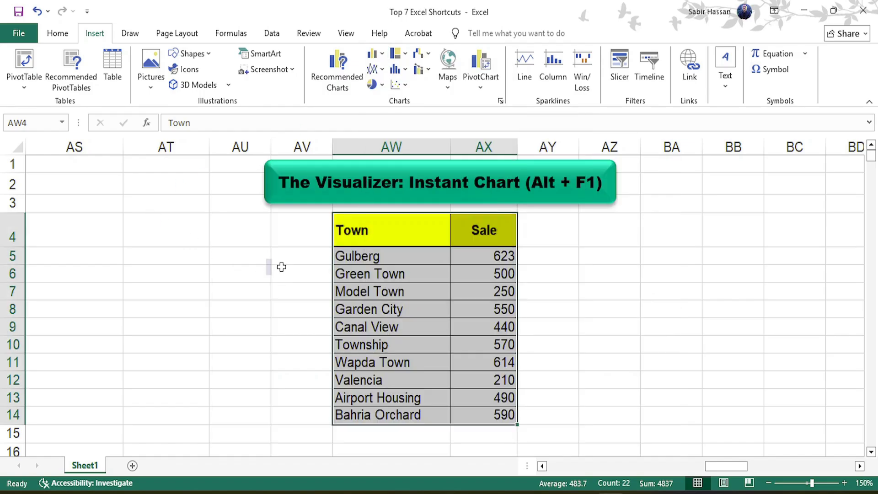
pyautogui.press('Right')
pyautogui.press('Left')
pyautogui.hotkey('shift', 'Right')
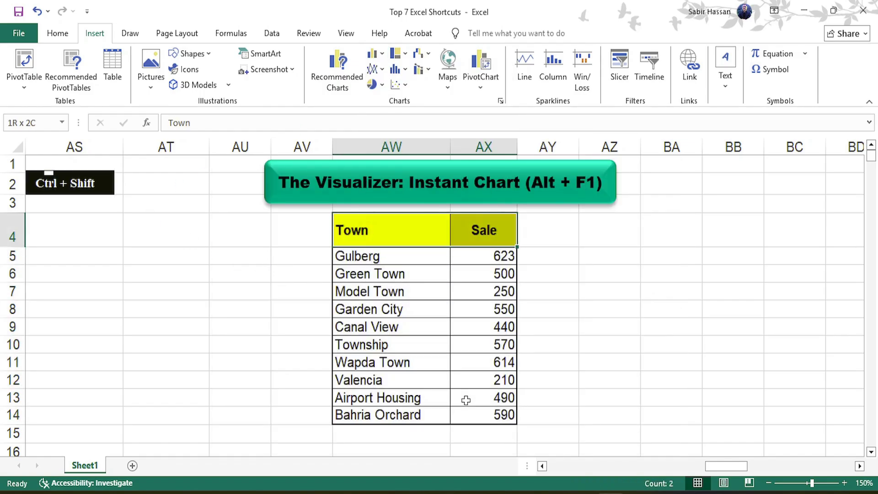
pyautogui.hotkey('ctrl', 'shift', 'Down')
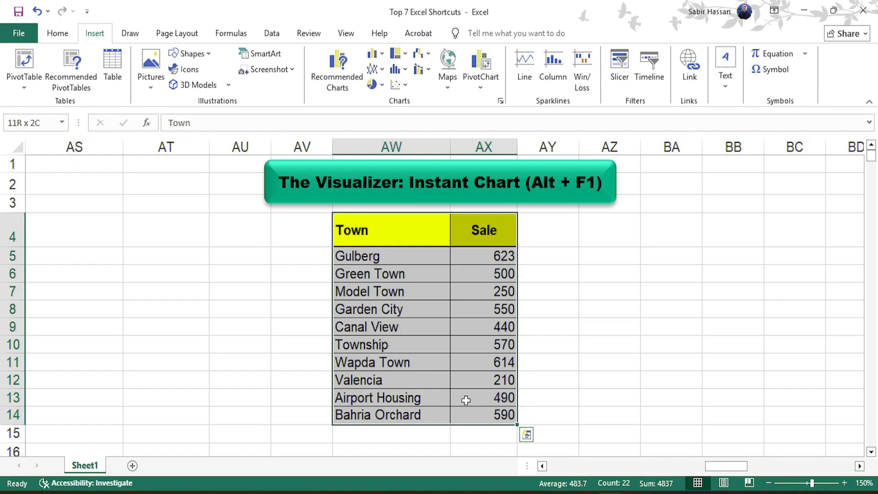
pyautogui.press('Right')
pyautogui.press('Right')
pyautogui.press('Right')
pyautogui.press('Right')
pyautogui.press('Right')
pyautogui.press('Right')
pyautogui.press('Right')
pyautogui.press('Right')
pyautogui.press('Right')
pyautogui.press('Left')
pyautogui.press('Left')
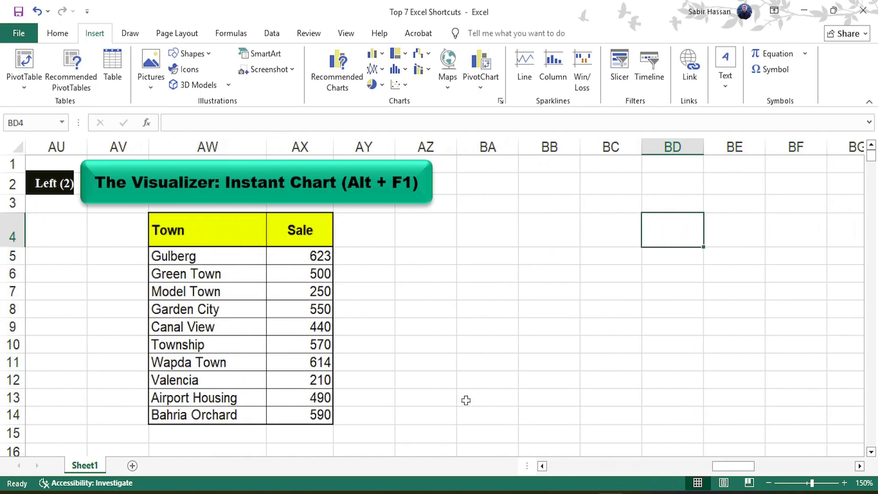
# - Select the Town and Sale table in AW4:AX14 and insert a default column chart with the instant chart shortcut
pyautogui.hotkey('ctrl', 'Left')
pyautogui.hotkey('ctrl', 'Left')
pyautogui.hotkey('ctrl', 'shift', 'Right')
pyautogui.hotkey('ctrl', 'shift', 'Down')
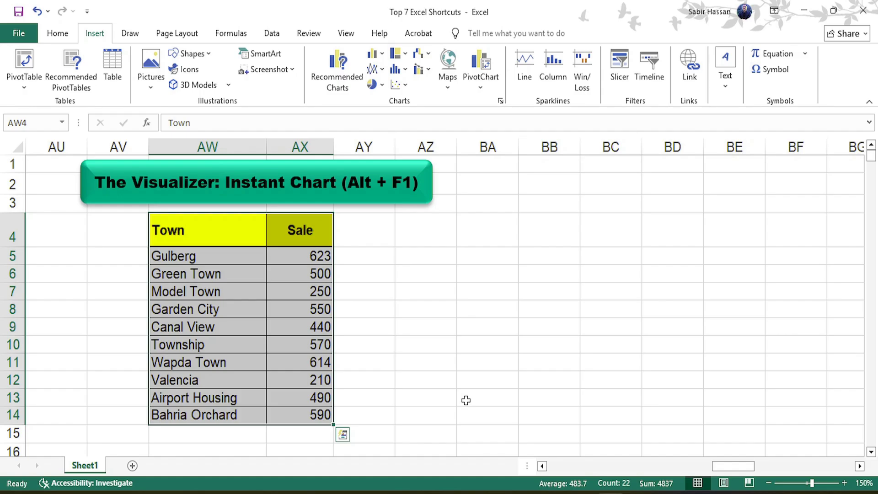
pyautogui.hotkey('alt', 'F1')
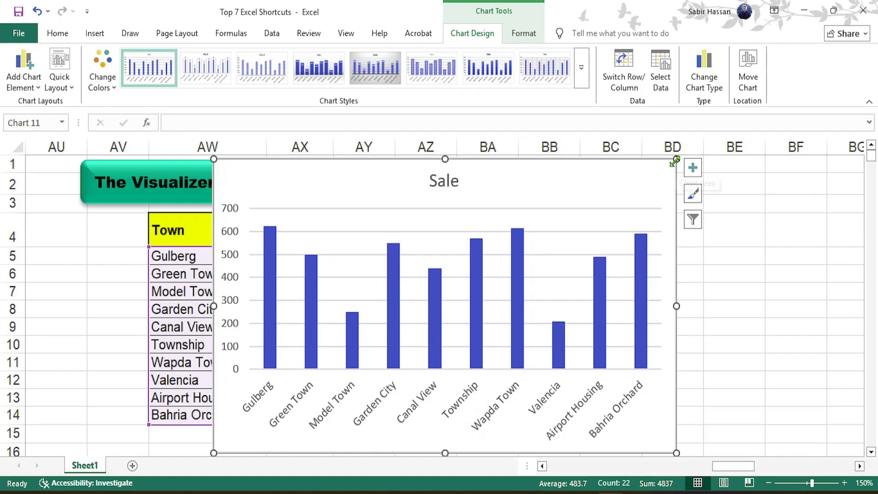
# - Shrink the Sale chart and place it beside the table, spanning about columns AY to BD and rows 4 to 13
pyautogui.moveTo(676, 159); pyautogui.dragTo(560, 273)
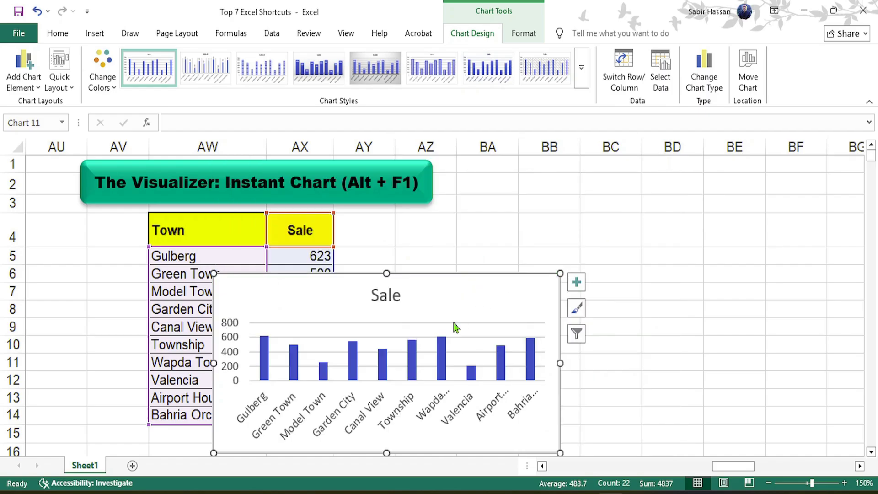
pyautogui.moveTo(454, 309); pyautogui.dragTo(587, 261)
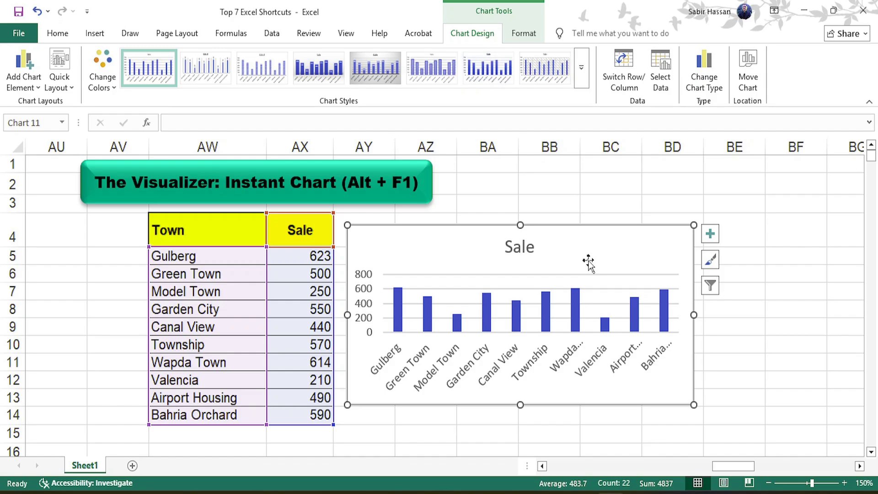
pyautogui.click(575, 199)
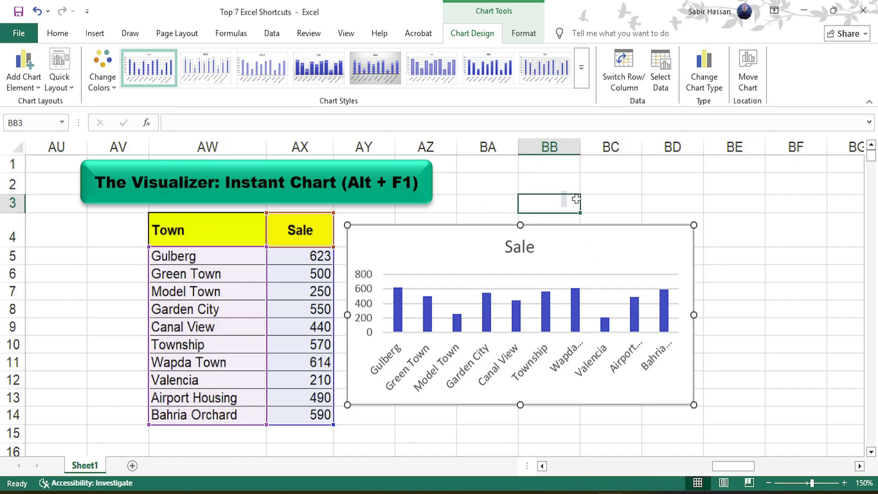
# - Go to the Navigation section and select the Customer Name header in BK4
pyautogui.press('Right')
pyautogui.press('Right')
pyautogui.press('Right')
pyautogui.press('Right')
pyautogui.press('Right')
pyautogui.press('Right')
pyautogui.press('Right')
pyautogui.press('Right')
pyautogui.press('Right')
pyautogui.press('Right')
pyautogui.press('Right')
pyautogui.press('Right')
pyautogui.press('Right')
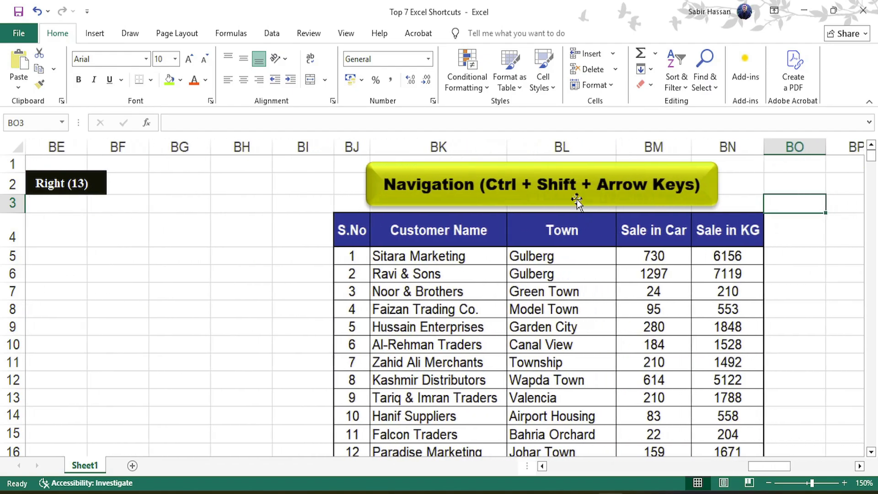
pyautogui.press('Right')
pyautogui.press('Left')
pyautogui.press('Left')
pyautogui.press('Down')
pyautogui.press('Left')
pyautogui.press('Left')
pyautogui.press('Left')
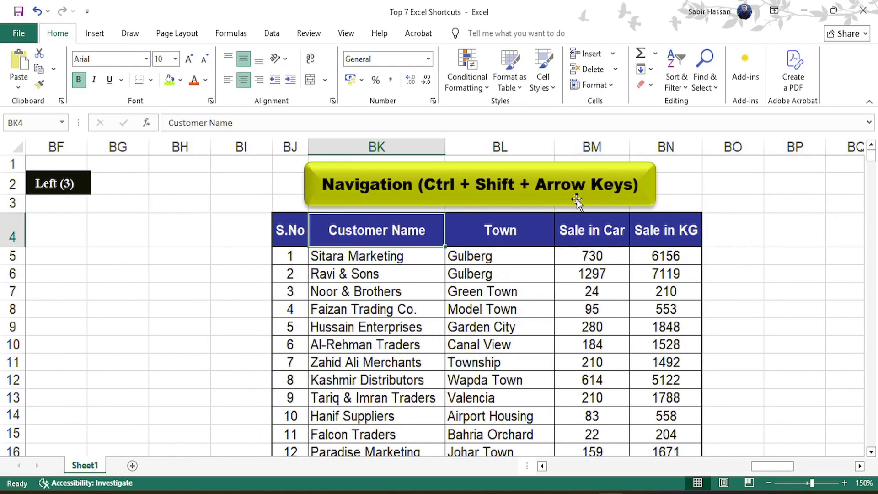
# - Move down the Customer Name column one row at a time from the header to BK129
pyautogui.press('Down')
pyautogui.press('Down')
pyautogui.press('Down')
pyautogui.press('Down')
pyautogui.press('Down')
pyautogui.press('Down')
pyautogui.press('Down')
pyautogui.press('Down')
pyautogui.press('Down')
pyautogui.press('Down')
pyautogui.press('Down')
pyautogui.press('Down')
pyautogui.press('Down')
pyautogui.press('Down')
pyautogui.press('Down')
pyautogui.press('Down')
pyautogui.press('Down')
pyautogui.press('Down')
pyautogui.press('Down')
pyautogui.press('Down')
pyautogui.press('Down')
pyautogui.press('Down')
pyautogui.press('Down')
pyautogui.press('Down')
pyautogui.press('Down')
pyautogui.press('Down')
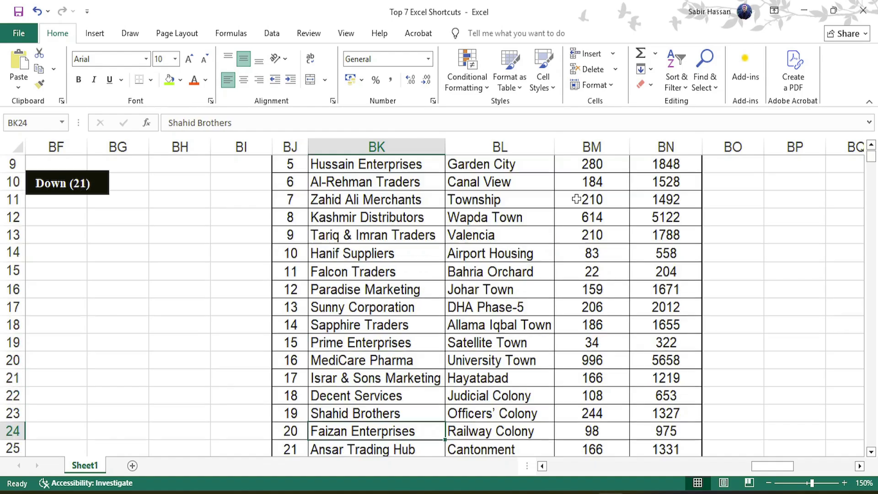
pyautogui.press('Down')
pyautogui.press('Down')
pyautogui.press('Down')
pyautogui.press('Down')
pyautogui.press('Down')
pyautogui.press('Down')
pyautogui.press('Down')
pyautogui.press('Down')
pyautogui.press('Down')
pyautogui.press('Down')
pyautogui.press('Down')
pyautogui.press('Down')
pyautogui.press('Down')
pyautogui.press('Down')
pyautogui.press('Down')
pyautogui.press('Down')
pyautogui.press('Down')
pyautogui.press('Down')
pyautogui.press('Down')
pyautogui.press('Down')
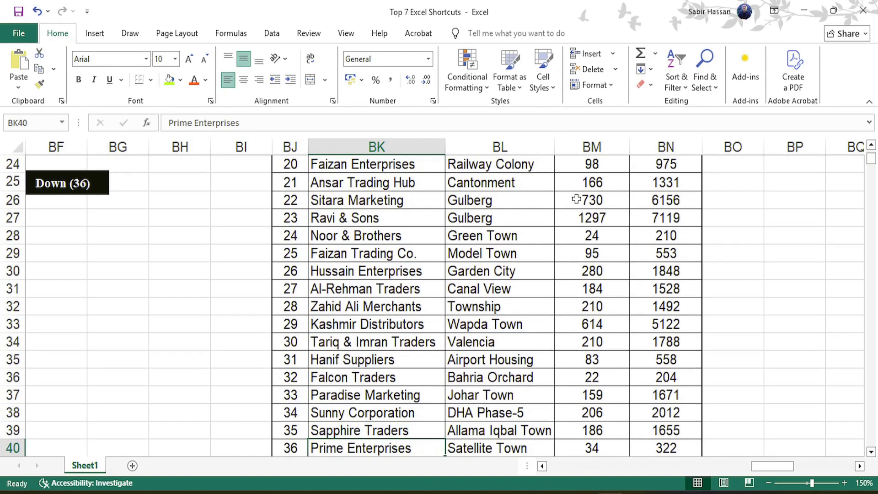
pyautogui.press('Down')
pyautogui.press('Down')
pyautogui.press('Down')
pyautogui.press('Down')
pyautogui.press('Down')
pyautogui.press('Down')
pyautogui.press('Down')
pyautogui.press('Down')
pyautogui.press('Down')
pyautogui.press('Down')
pyautogui.press('Down')
pyautogui.press('Down')
pyautogui.press('Down')
pyautogui.press('Down')
pyautogui.press('Down')
pyautogui.press('Down')
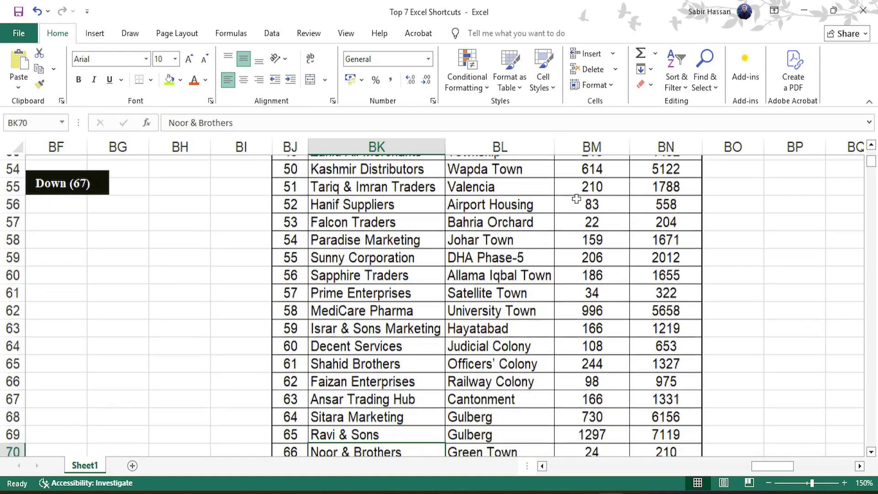
pyautogui.press('Down')
pyautogui.press('Down')
pyautogui.press('Down')
pyautogui.press('Down')
pyautogui.press('Down')
pyautogui.press('Down')
pyautogui.press('Down')
pyautogui.press('Down')
pyautogui.press('Down')
pyautogui.press('Down')
pyautogui.press('Down')
pyautogui.press('Down')
pyautogui.press('Down')
pyautogui.press('Down')
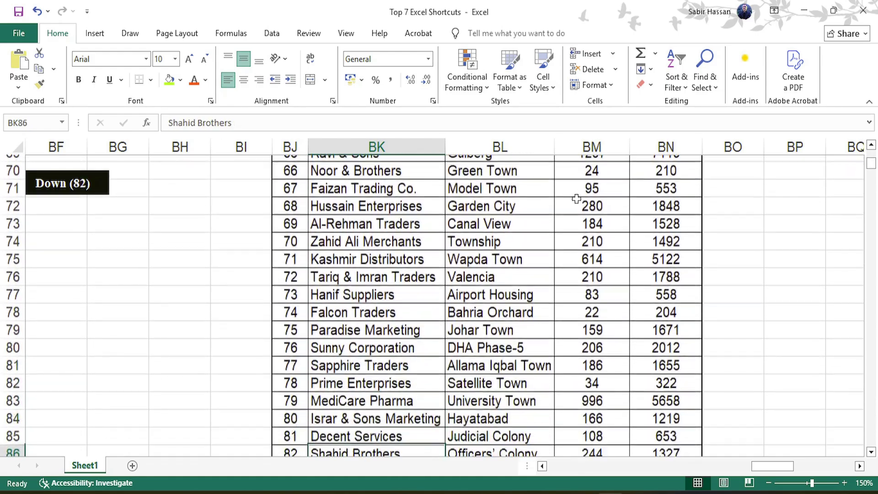
pyautogui.press('Down')
pyautogui.press('Down')
pyautogui.press('Down')
pyautogui.press('Down')
pyautogui.press('Down')
pyautogui.press('Down')
pyautogui.press('Down')
pyautogui.press('Down')
pyautogui.press('Down')
pyautogui.press('Down')
pyautogui.press('Down')
pyautogui.press('Down')
pyautogui.press('Down')
pyautogui.press('Down')
pyautogui.press('Down')
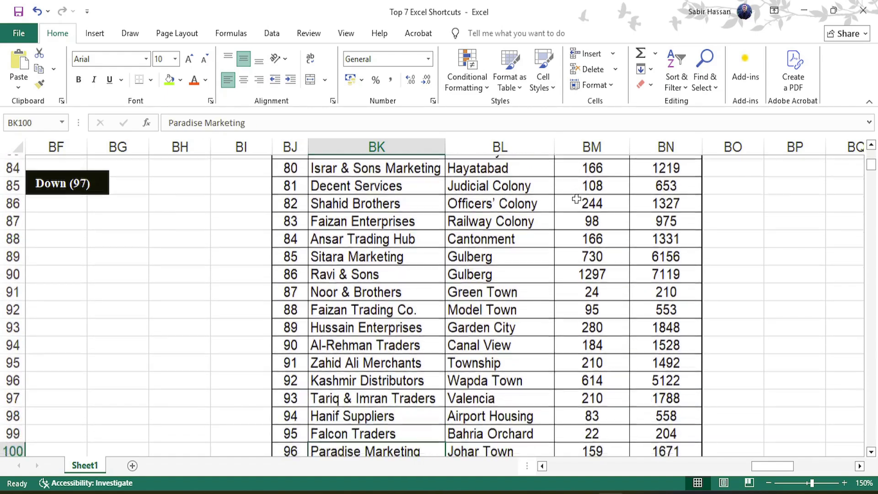
pyautogui.press('Down')
pyautogui.press('Down')
pyautogui.press('Down')
pyautogui.press('Down')
pyautogui.press('Down')
pyautogui.press('Down')
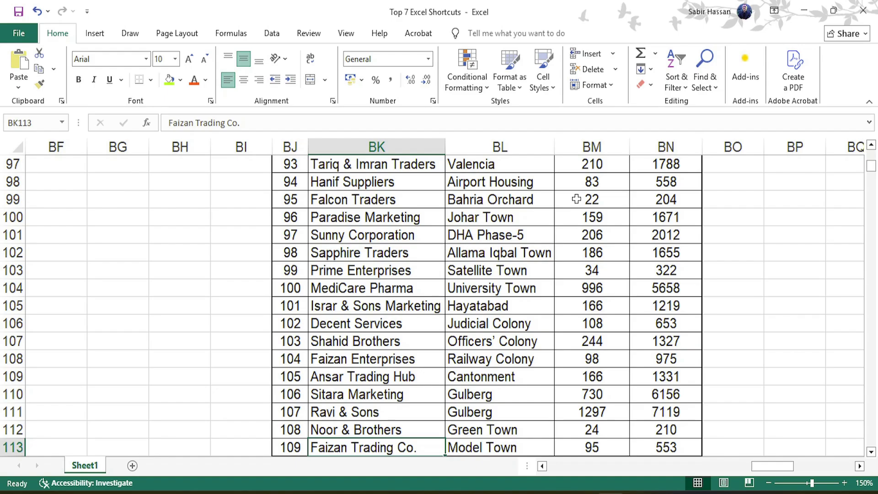
pyautogui.press('Down')
pyautogui.press('Down')
pyautogui.press('Down')
pyautogui.press('Down')
pyautogui.press('Down')
pyautogui.press('Down')
pyautogui.press('Down')
pyautogui.press('Down')
pyautogui.press('Down')
pyautogui.press('Down')
pyautogui.press('Down')
pyautogui.press('Down')
pyautogui.press('Down')
pyautogui.press('Down')
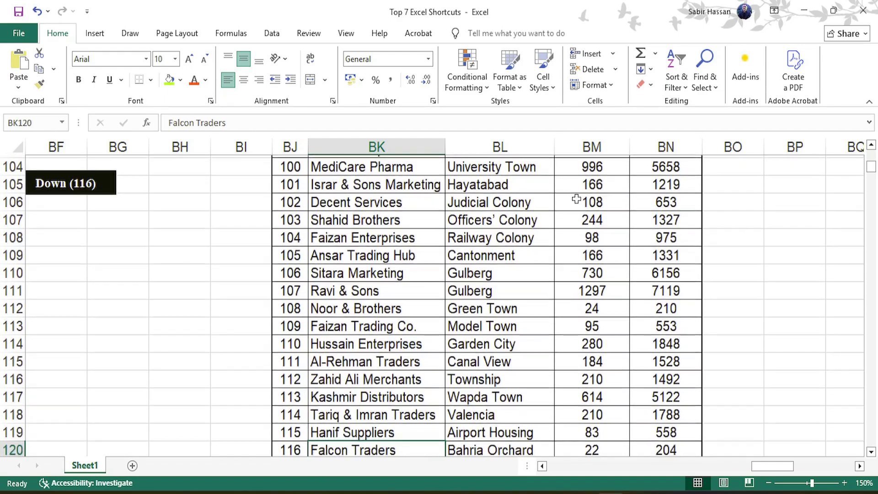
pyautogui.press('Down')
pyautogui.press('Down')
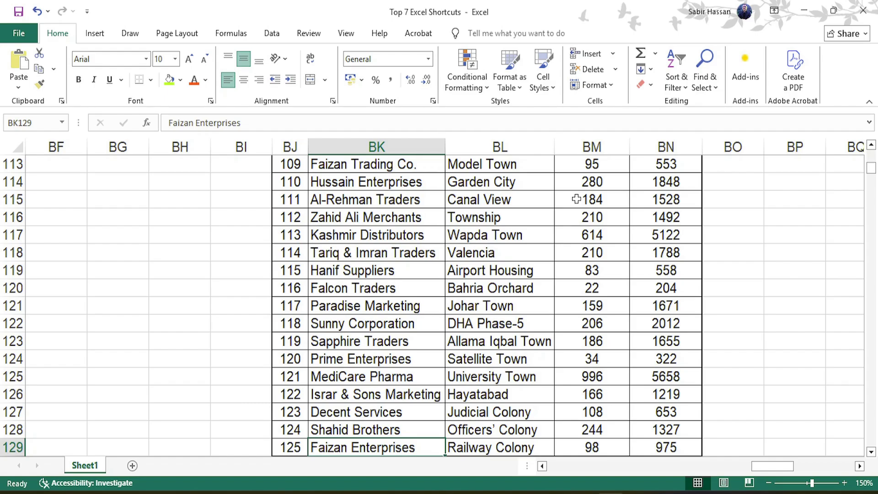
# - Jump straight to the last filled cell of the Customer Name column, BK2692
pyautogui.hotkey('ctrl', 'Down')
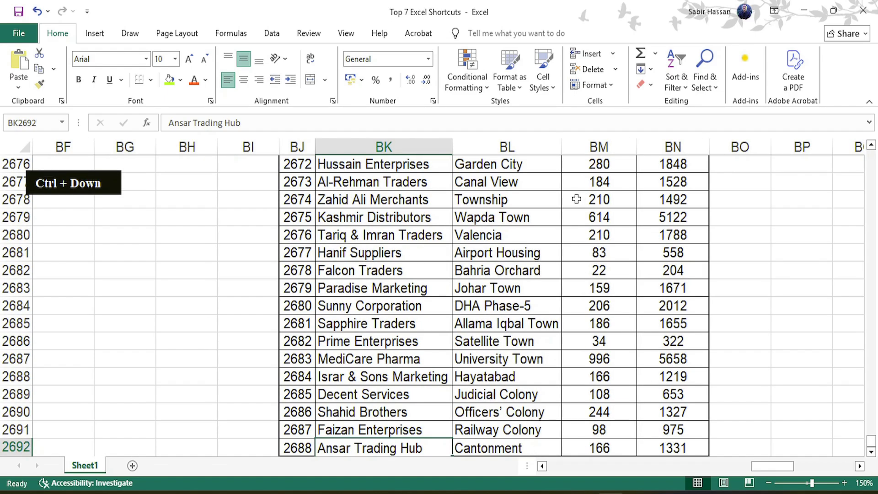
# - Step five rows below the customer table and jump back up to the last filled Customer Name cell, BK2692
pyautogui.press('Down')
pyautogui.press('Down')
pyautogui.press('Down')
pyautogui.press('Down')
pyautogui.press('Down')
pyautogui.hotkey('ctrl', 'Up')
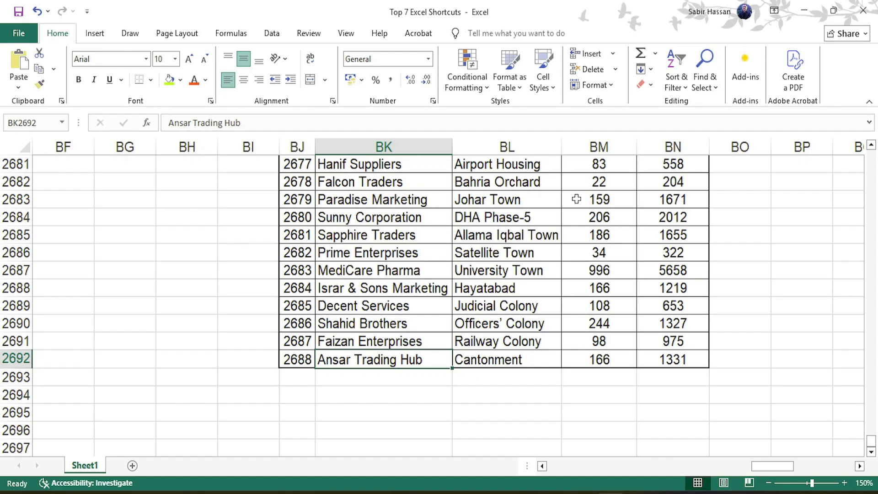
# - Jump from the last Customer Name entry up to the column header in BK4, with the section title in view
pyautogui.hotkey('ctrl', 'Up')
pyautogui.hotkey('ctrl', 'Up')
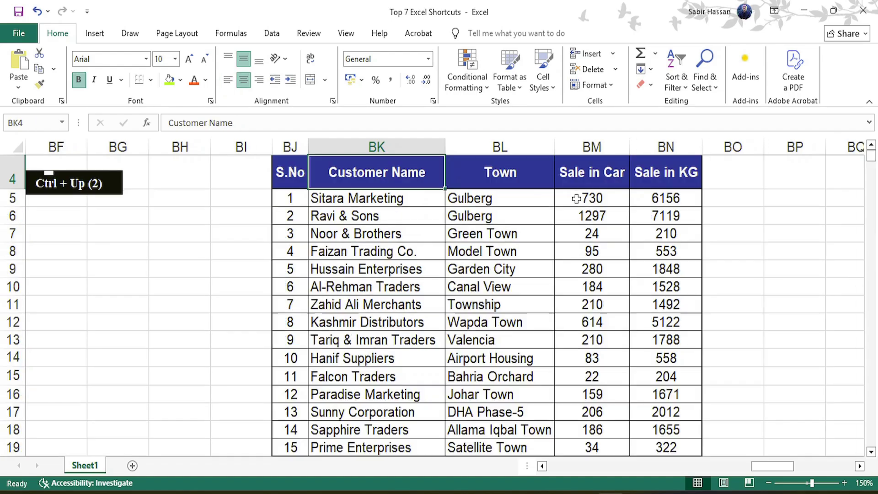
pyautogui.press('Up')
pyautogui.press('Up')
pyautogui.press('Up')
pyautogui.press('Down')
pyautogui.press('Down')
pyautogui.press('Down')
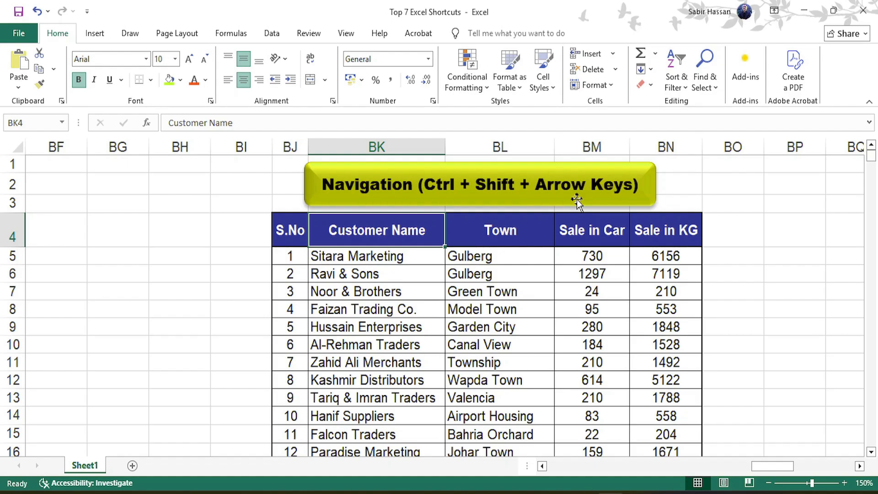
# - Select the entire customer table from the S.No header in BJ4 through BN2692
pyautogui.press('Left')
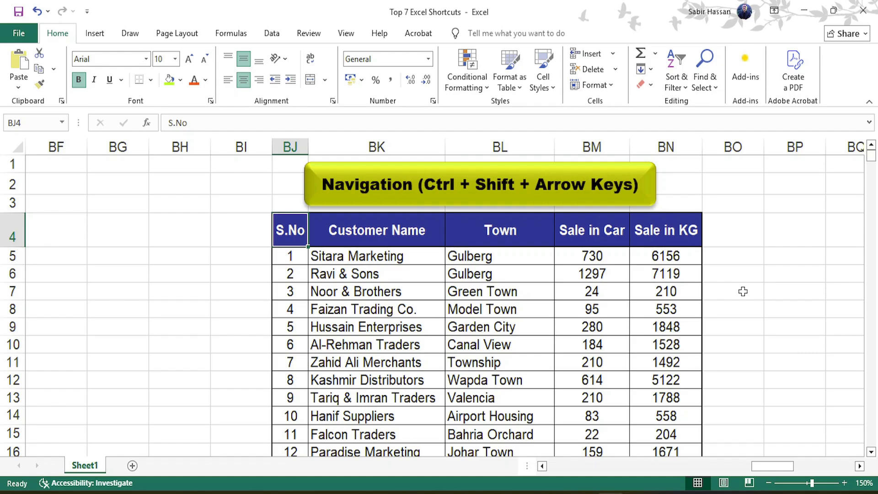
pyautogui.hotkey('ctrl', 'shift', 'Right')
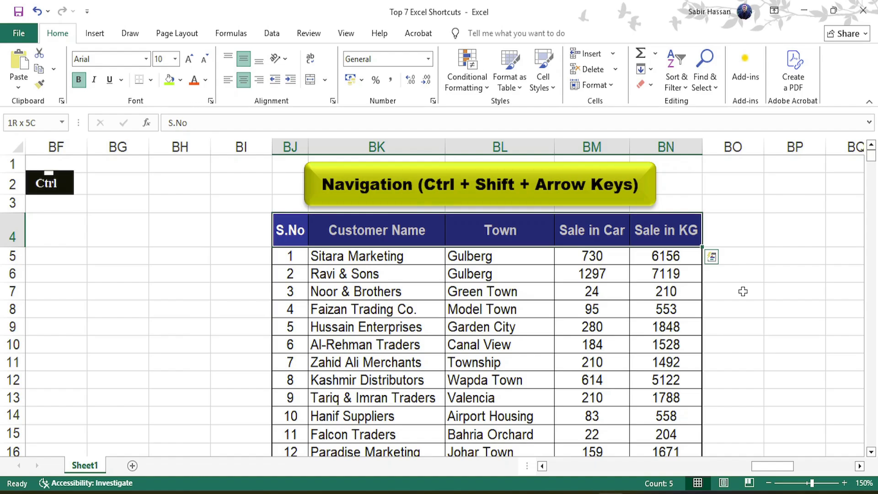
pyautogui.hotkey('ctrl', 'shift', 'Down')
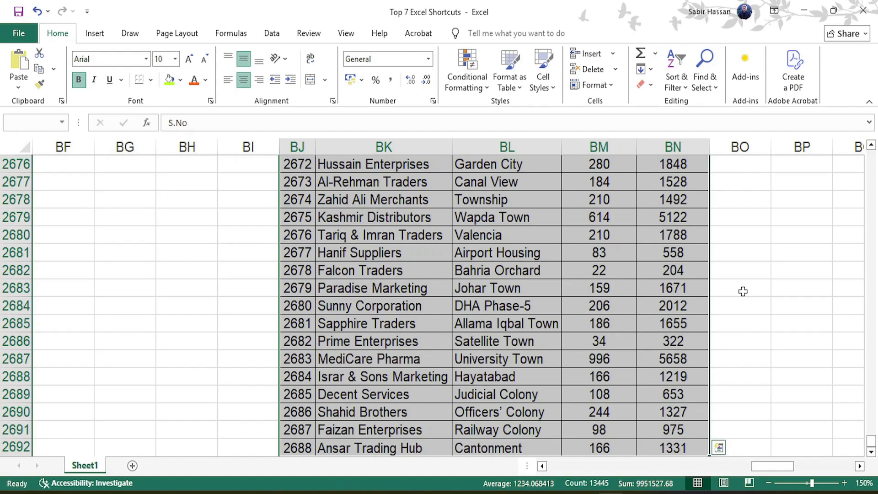
# - Clear the table selection and make the Customer Name header in BK4 the active cell
pyautogui.press('Left')
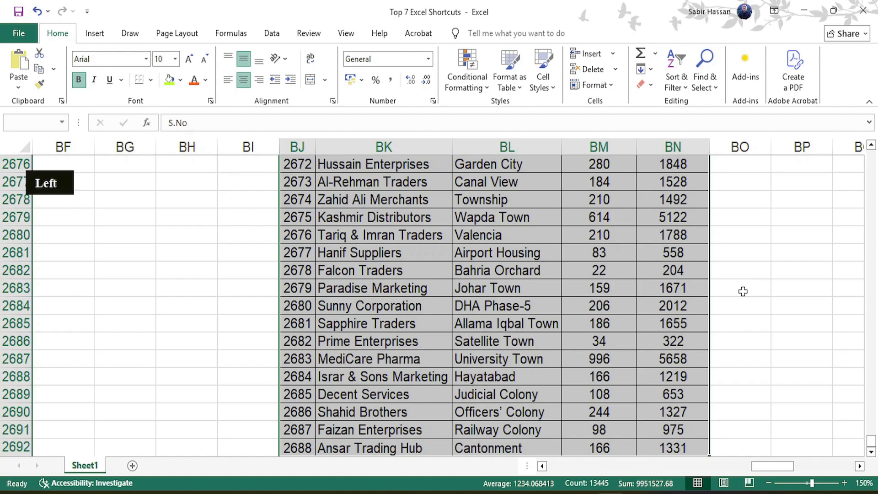
pyautogui.press('Up')
pyautogui.press('Up')
pyautogui.press('Down')
pyautogui.press('Right')
pyautogui.press('Down')
pyautogui.press('Down')
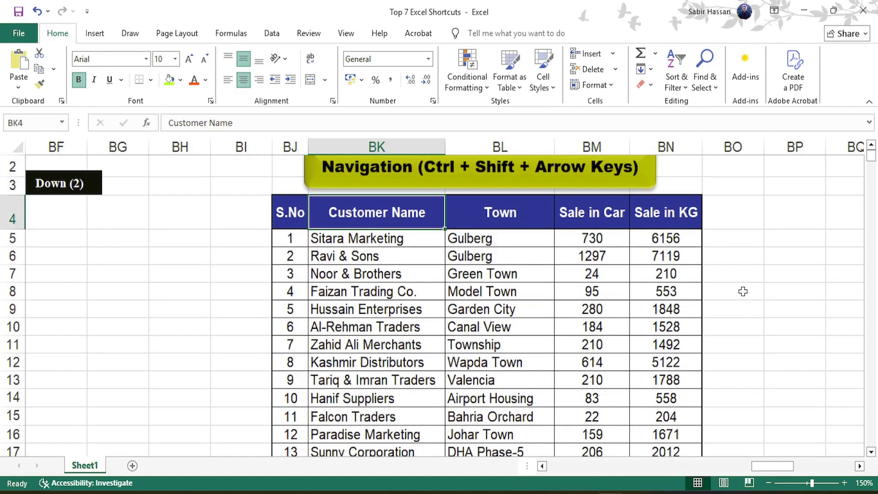
pyautogui.press('Up')
pyautogui.press('Up')
pyautogui.press('Up')
pyautogui.press('Up')
pyautogui.press('Up')
pyautogui.press('Up')
pyautogui.press('Down')
pyautogui.press('Down')
pyautogui.press('Down')
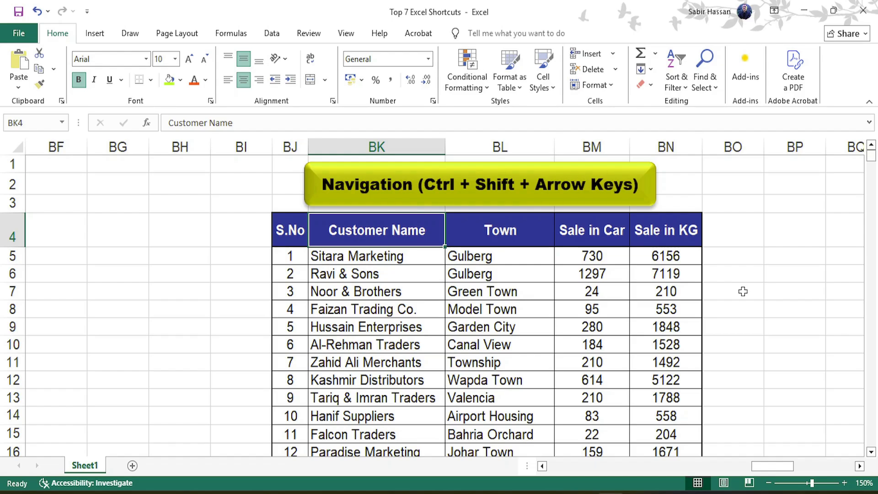
# - Go to the Current Date section and select the Date header in BU4
pyautogui.press('Right')
pyautogui.press('Right')
pyautogui.press('Right')
pyautogui.press('Right')
pyautogui.press('Right')
pyautogui.press('Right')
pyautogui.press('Right')
pyautogui.press('Right')
pyautogui.press('Right')
pyautogui.press('Right')
pyautogui.press('Right')
pyautogui.press('Right')
pyautogui.press('Right')
pyautogui.press('Right')
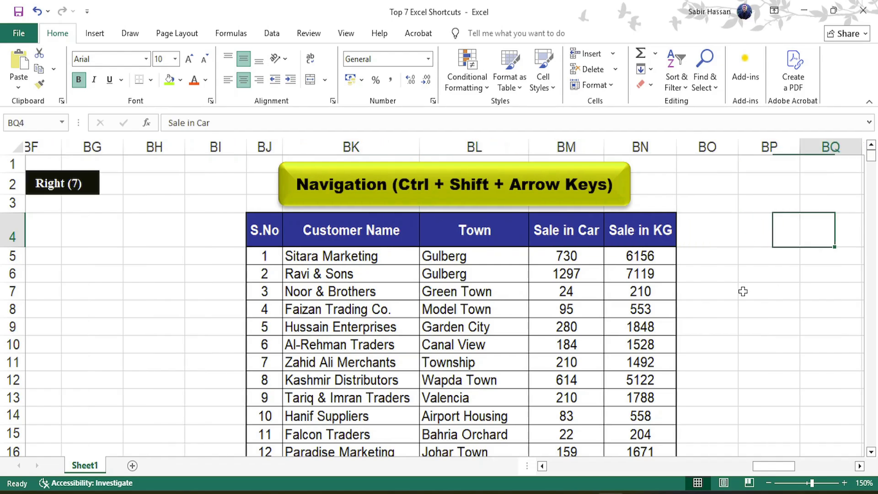
pyautogui.press('Right')
pyautogui.press('Right')
pyautogui.press('Right')
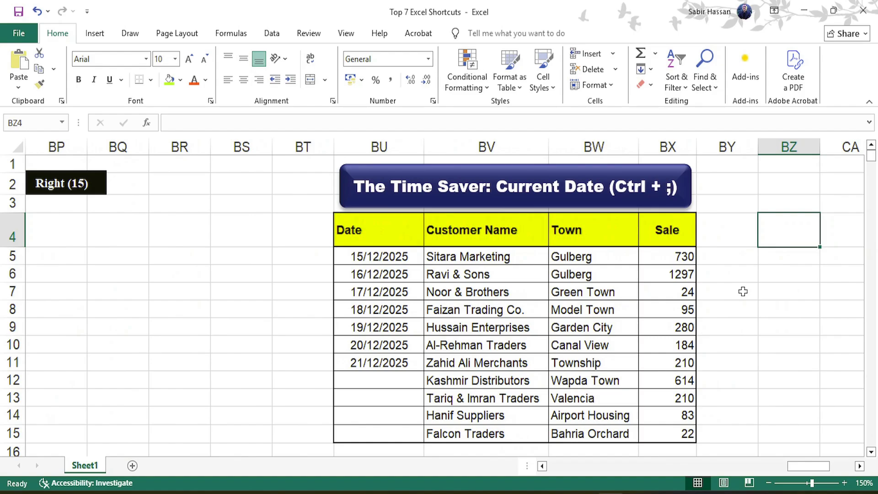
pyautogui.press('Left')
pyautogui.press('Left')
pyautogui.press('Left')
pyautogui.press('Left')
pyautogui.press('Left')
pyautogui.press('Left')
pyautogui.press('Left')
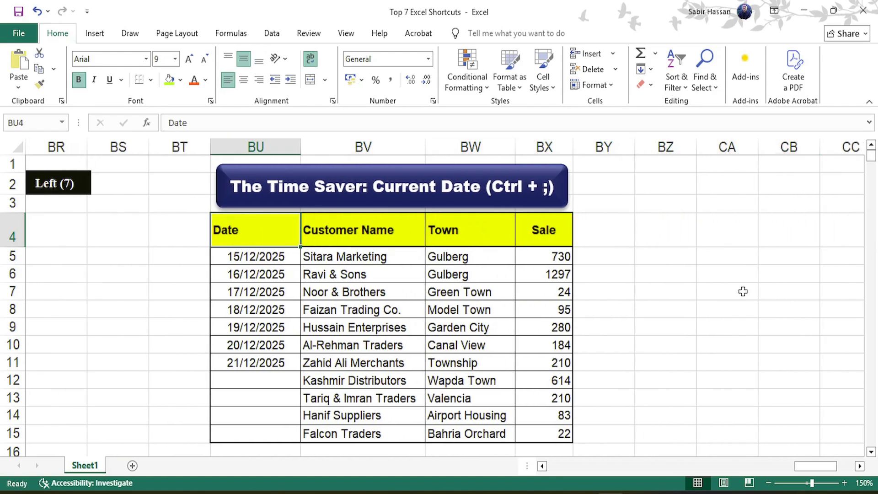
# - Clear the dates in BU5:BU11 and select BU5
pyautogui.press('Down')
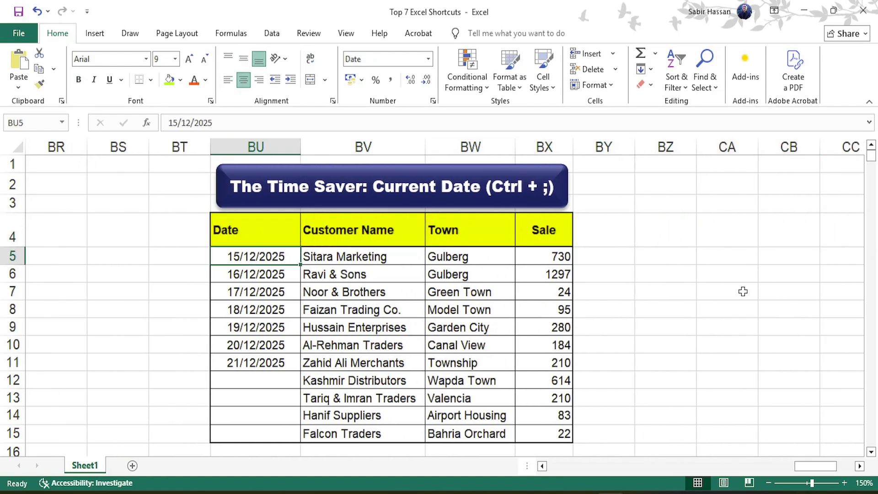
pyautogui.press('Down')
pyautogui.press('Down')
pyautogui.press('Down')
pyautogui.press('Up')
pyautogui.press('Up')
pyautogui.press('Up')
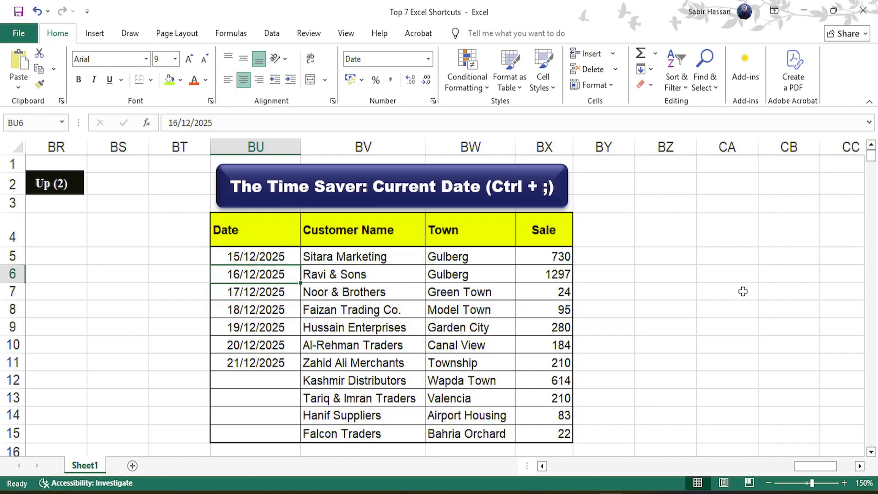
pyautogui.hotkey('ctrl', 'shift', 'Down')
pyautogui.press('Return')
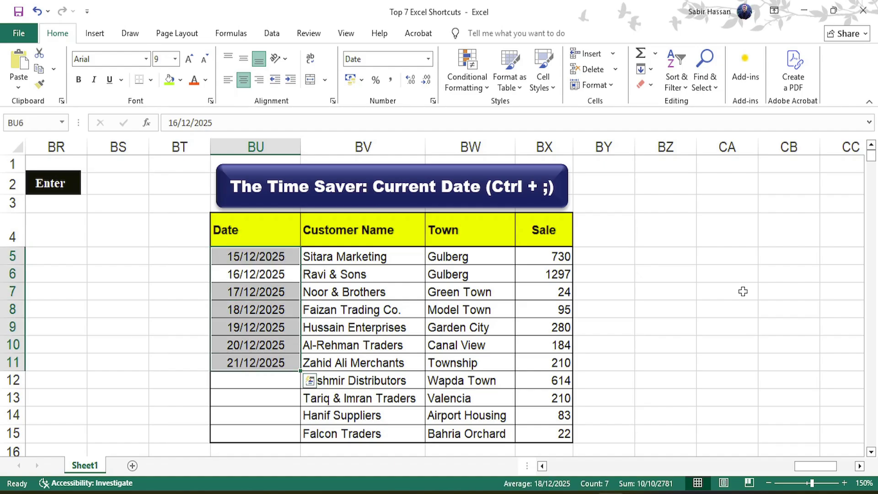
pyautogui.press('Delete')
pyautogui.press('Left')
pyautogui.press('Up')
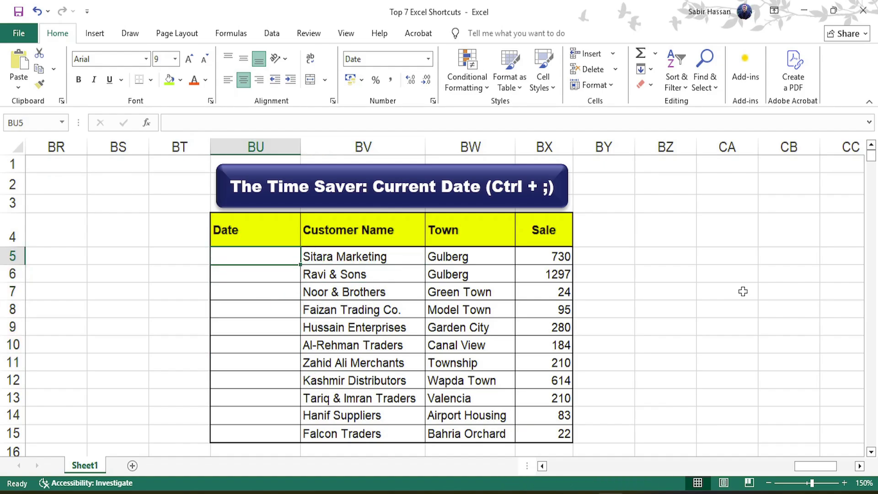
# - Enter the date 23/12/2025 by hand in BU5 for Sitara Marketing
pyautogui.write('23/')
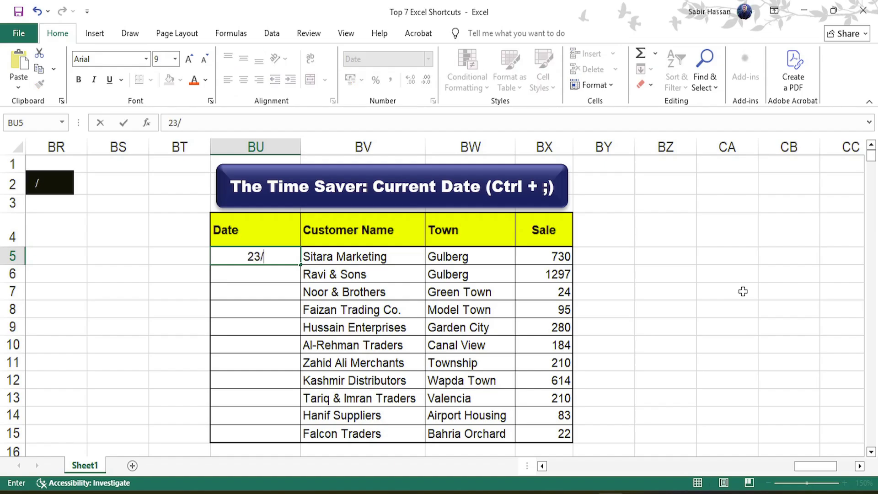
pyautogui.write('12/2025')
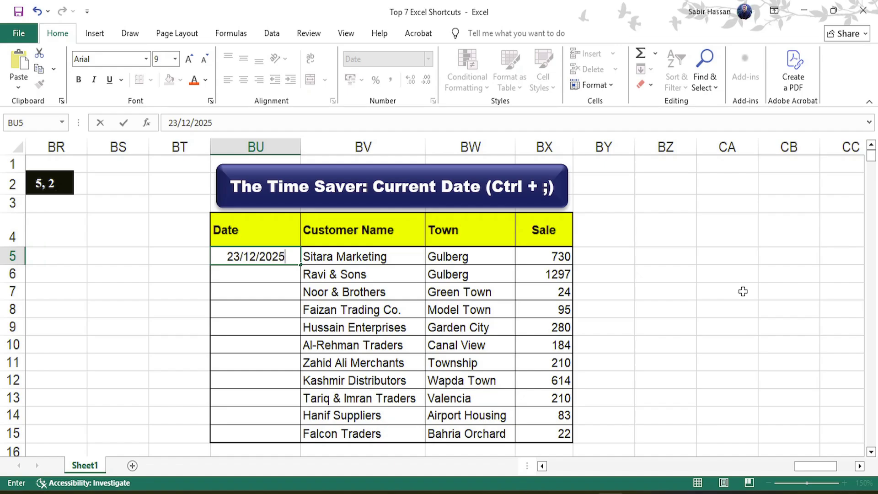
pyautogui.press('Up')
pyautogui.press('Return')
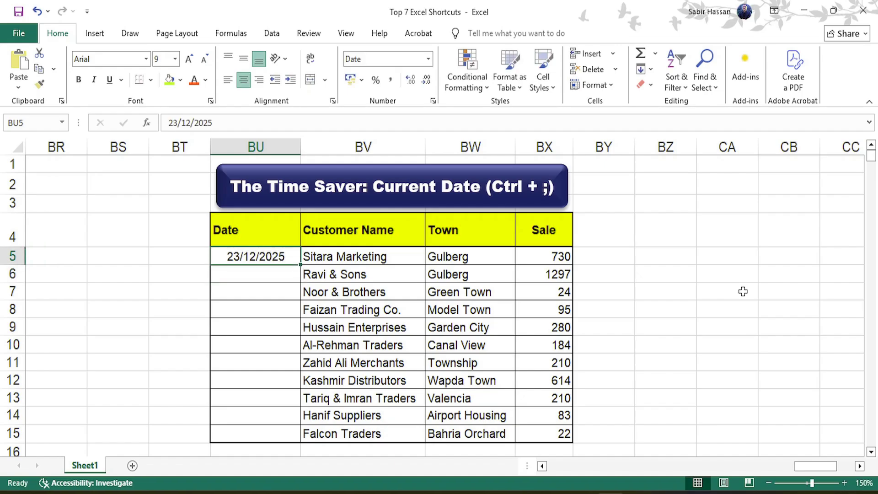
# - Insert the current date as a fixed value in BU6 for Ravi & Sons
pyautogui.press('Down')
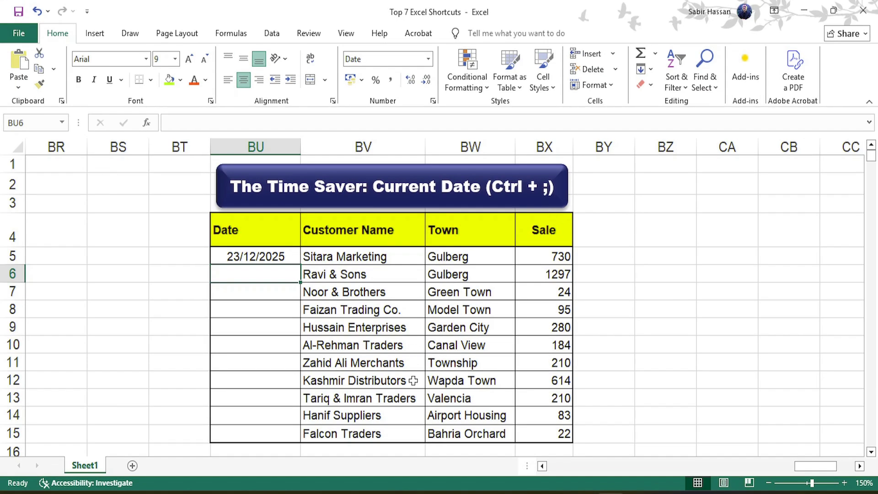
pyautogui.hotkey('ctrl', ';')
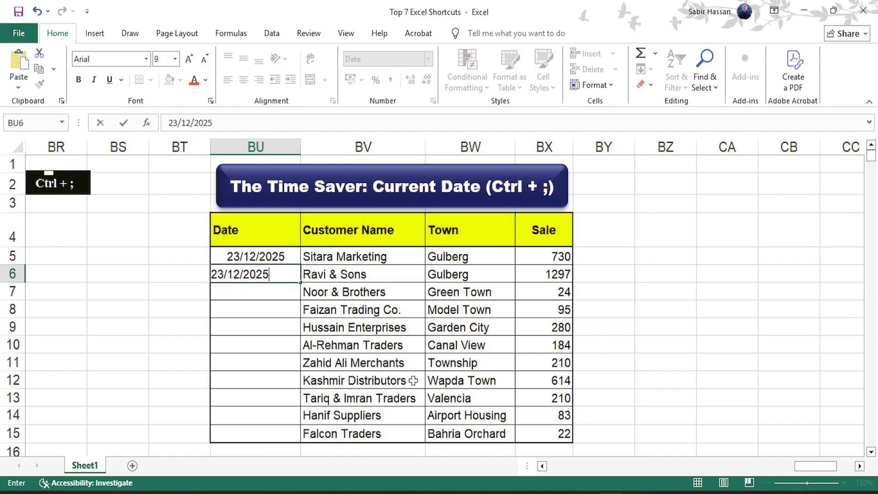
pyautogui.press('Return')
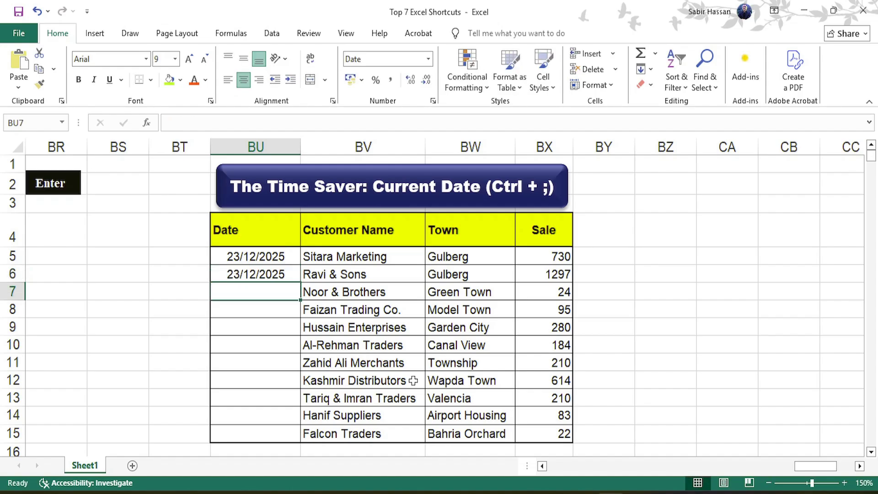
pyautogui.press('Up')
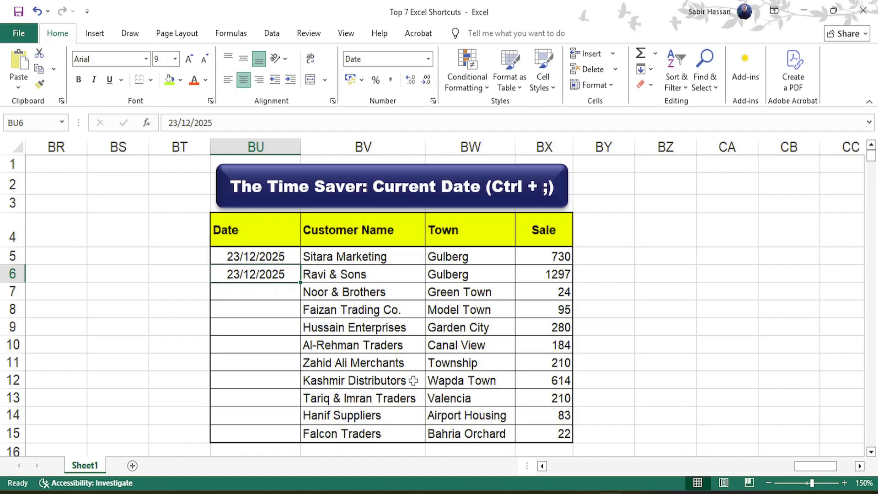
pyautogui.press('Down')
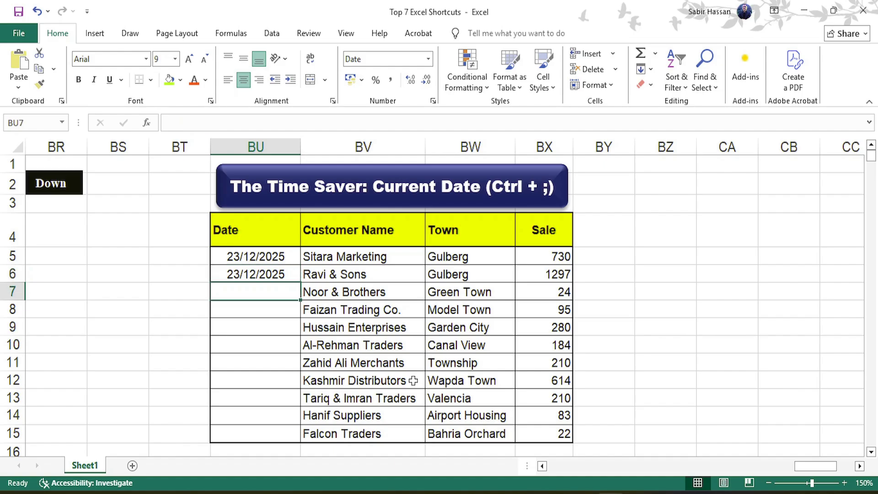
# - Enter the formula =TODAY() in BU7 for Noor & Brothers
pyautogui.write('=toa')
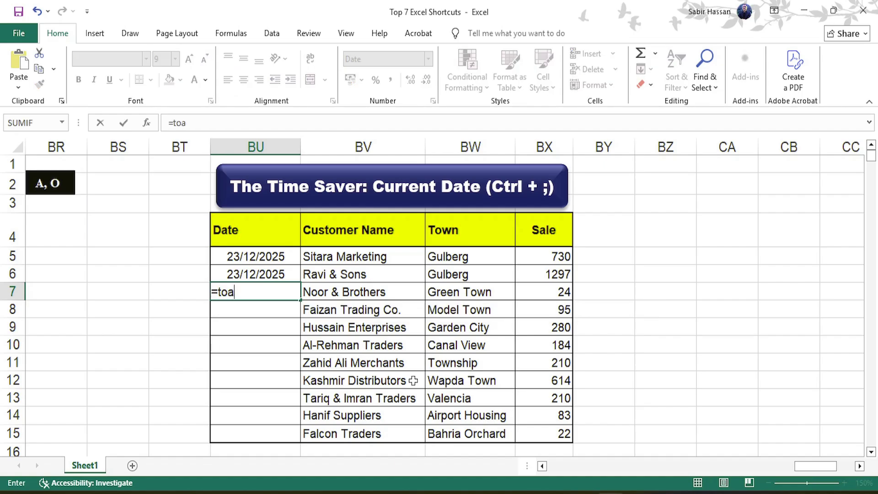
pyautogui.press('BackSpace')
pyautogui.write('day')
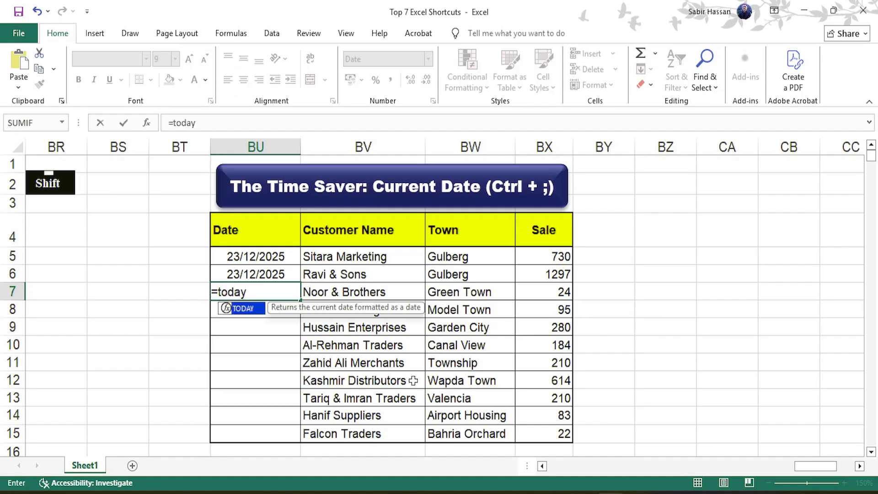
pyautogui.write('()')
pyautogui.press('Return')
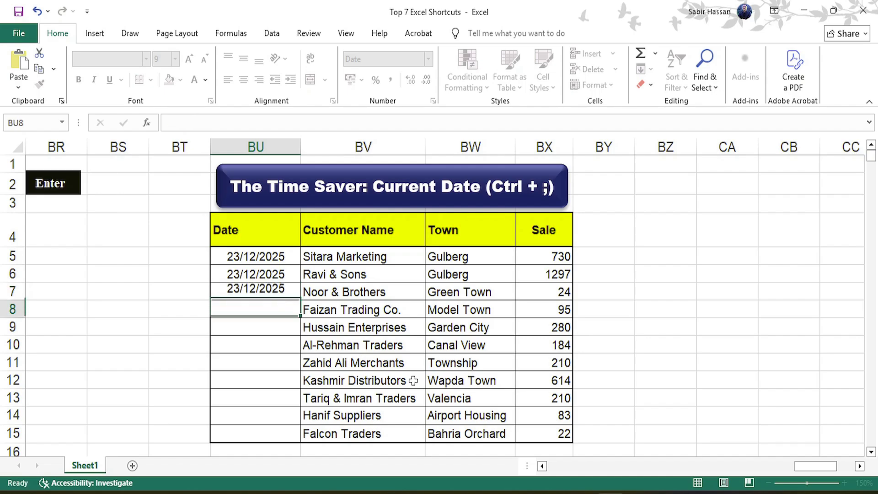
pyautogui.press('Up')
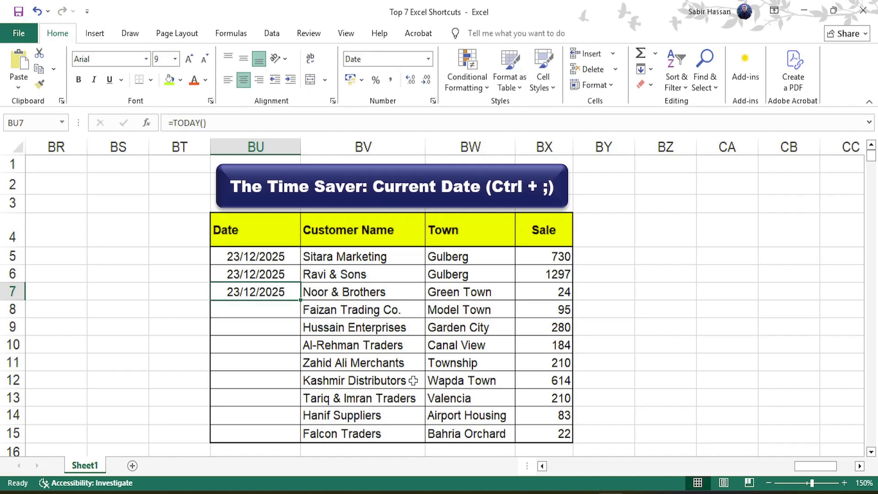
# - Compare the contents of the formula cell BU7 with the fixed date in BU6 by viewing each in edit mode
pyautogui.doubleClick(287, 298)
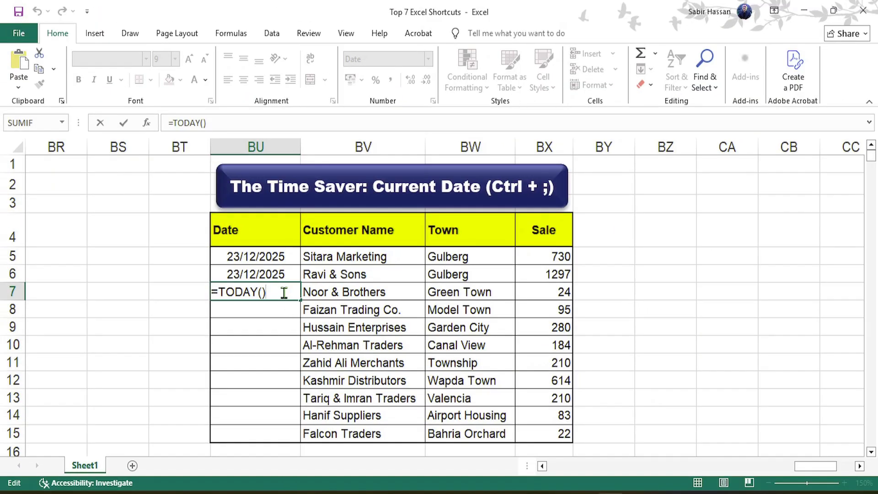
pyautogui.press('Escape')
pyautogui.click(284, 292)
pyautogui.press('Up')
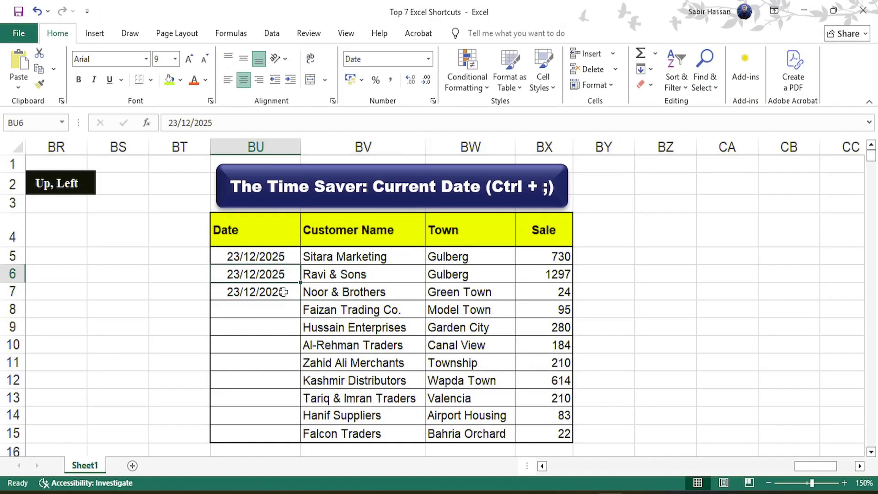
pyautogui.press('F2')
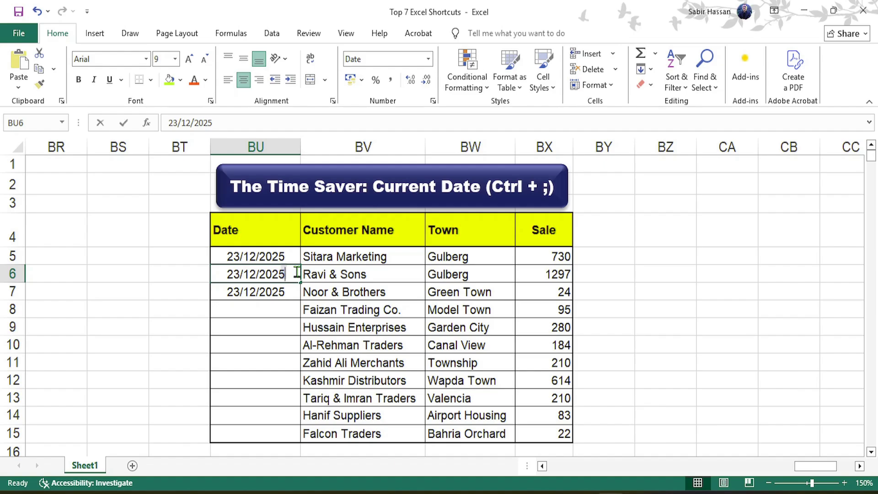
pyautogui.press('ctrl')
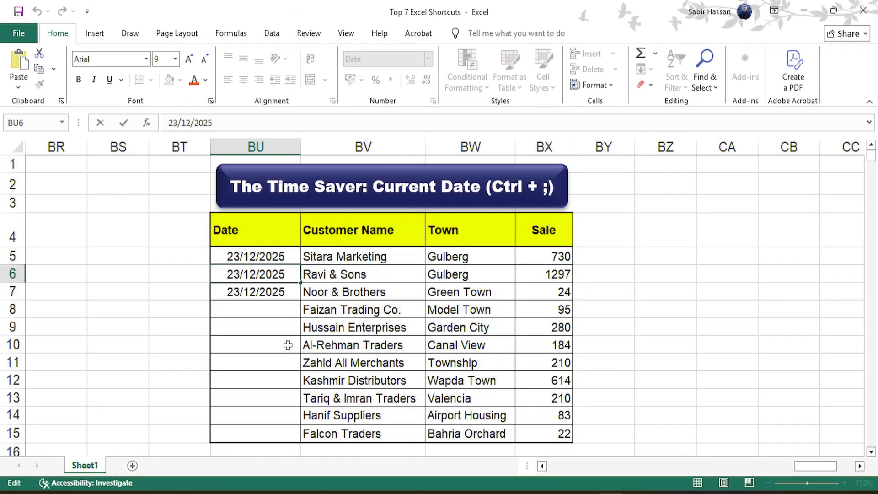
pyautogui.press('Return')
pyautogui.press('Up')
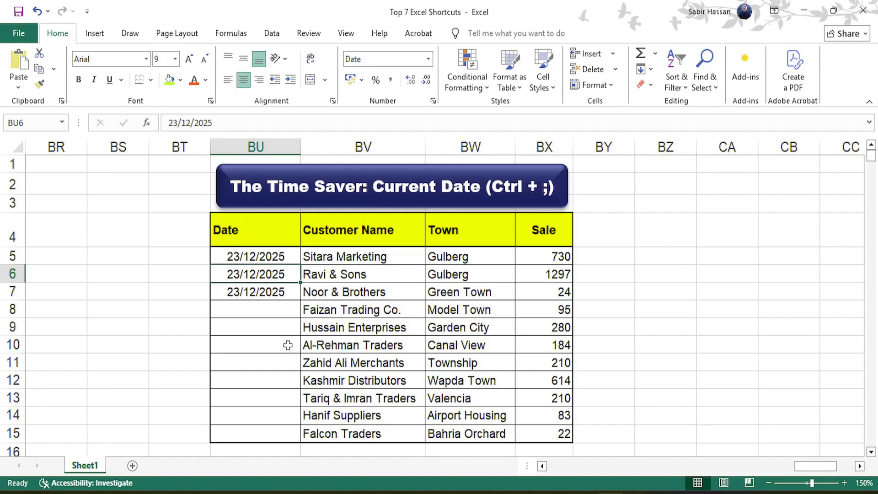
# - Undo the date entries in BU5:BU7 and the clearing of the Date column
pyautogui.hotkey('ctrl', 'z')
pyautogui.hotkey('ctrl', 'z')
pyautogui.hotkey('ctrl', 'z')
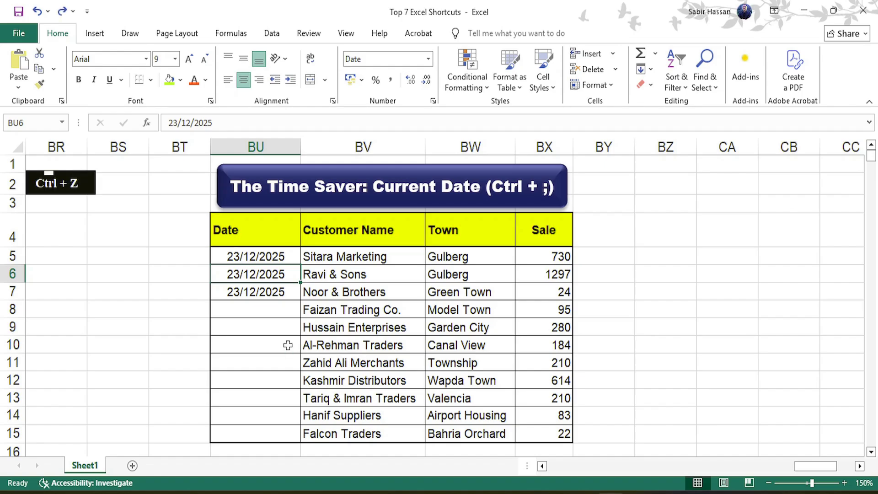
pyautogui.hotkey('ctrl', 'z')
pyautogui.hotkey('ctrl', 'z')
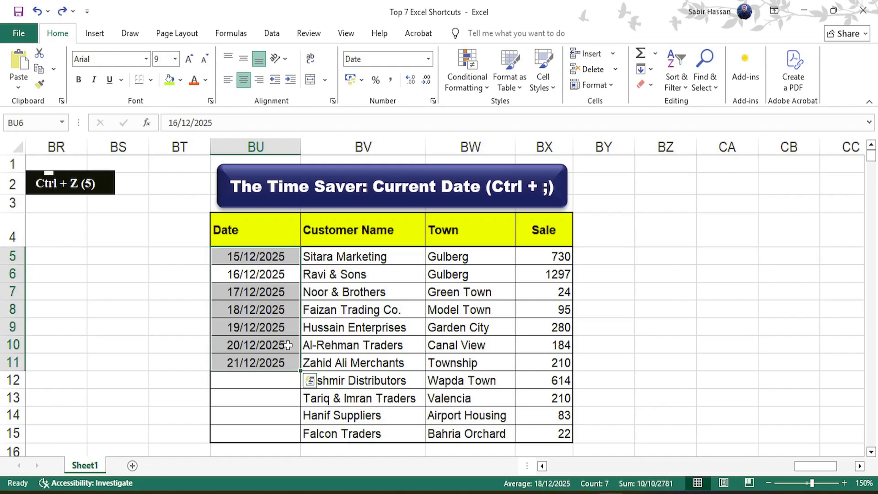
# - Insert the current date in BU12, the first empty Date cell, for Kashmir Distributors
pyautogui.press('Down')
pyautogui.press('Down')
pyautogui.press('Down')
pyautogui.press('Down')
pyautogui.press('Down')
pyautogui.press('Down')
pyautogui.press('Down')
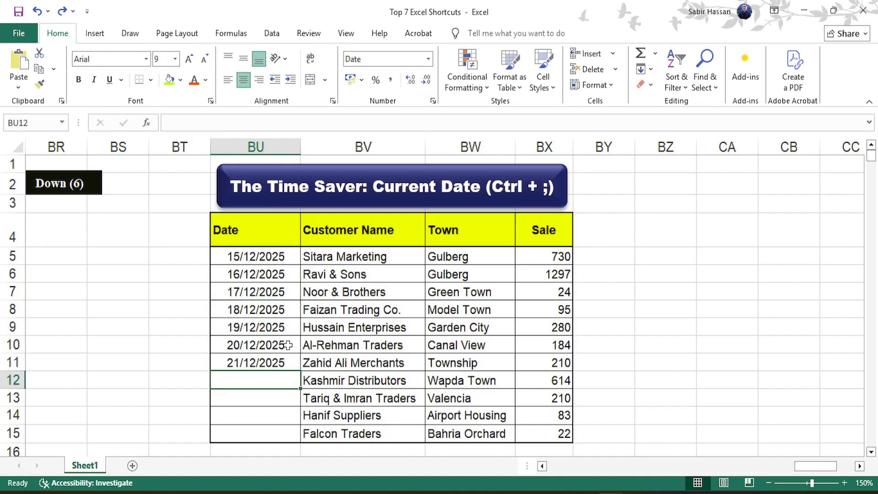
pyautogui.press('Right')
pyautogui.press('Left')
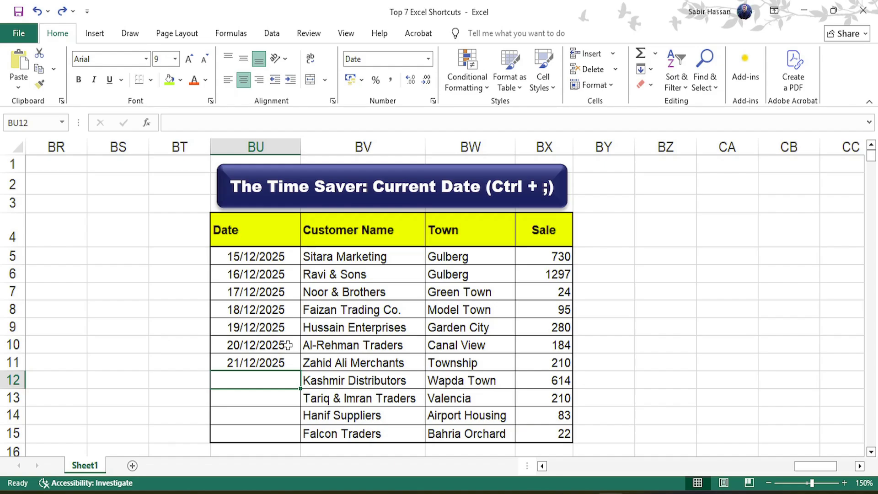
pyautogui.hotkey('ctrl', ';')
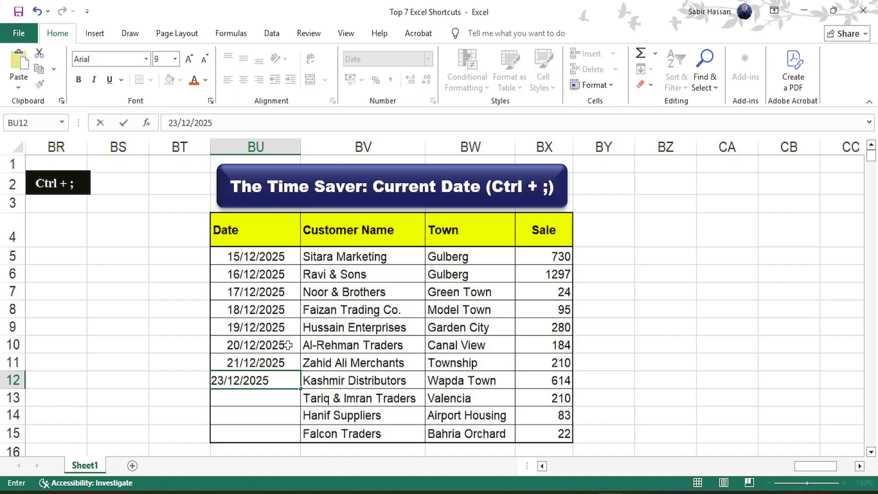
pyautogui.press('Return')
pyautogui.press('Up')
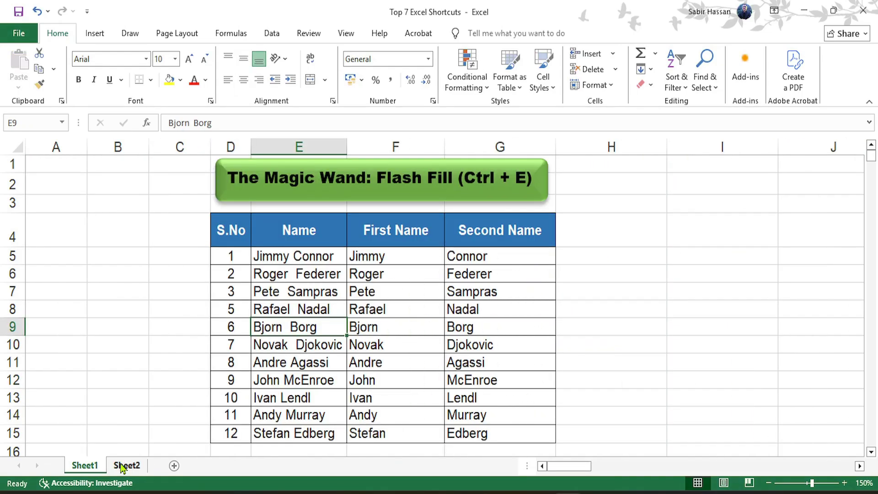
# - Switch to Sheet2 to review the list of shortcut keys
pyautogui.click(125, 465)
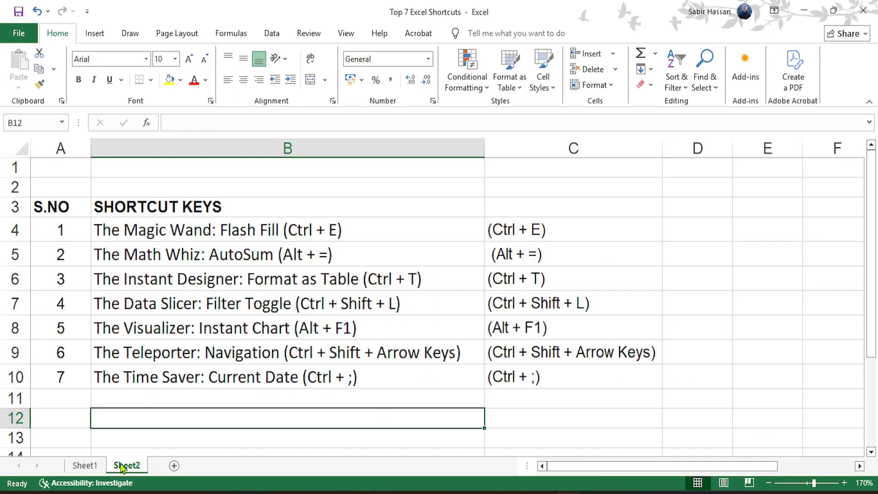